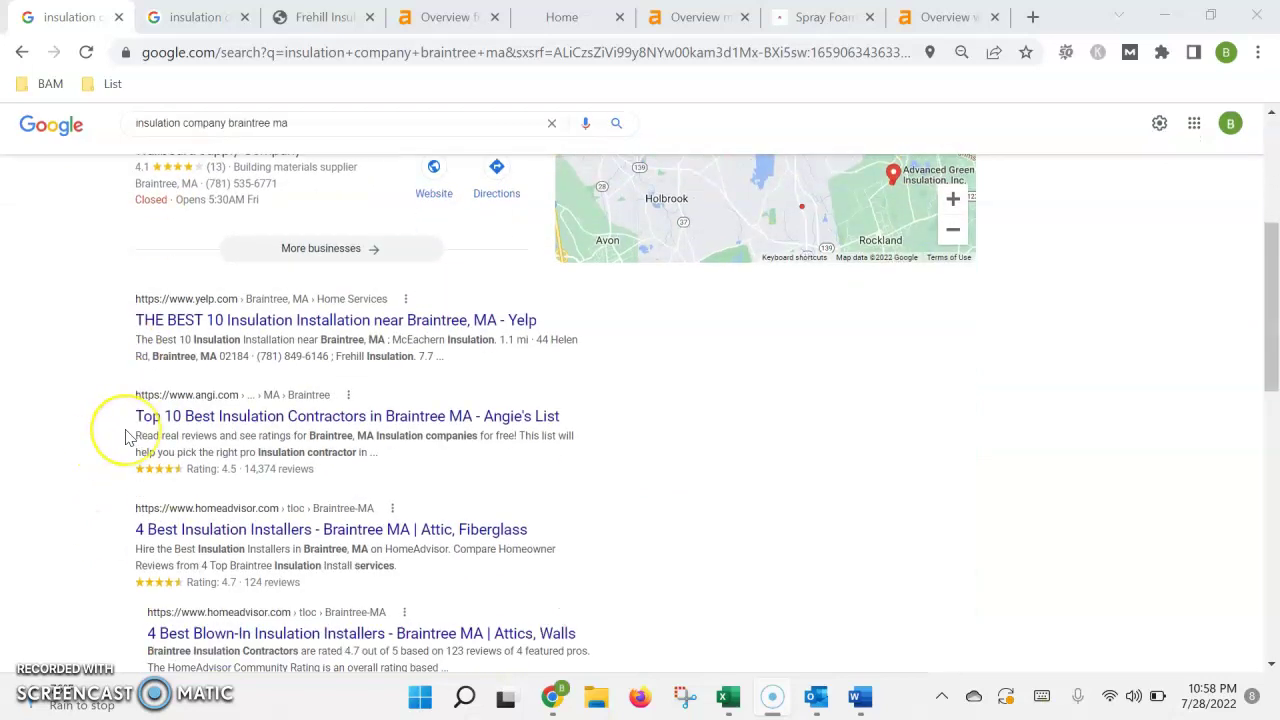
Review the Google results for "insulation company braintree ma" and bring up the "insulation company south shore ma" results for comparison.
scroll(250, 460, down, 4)
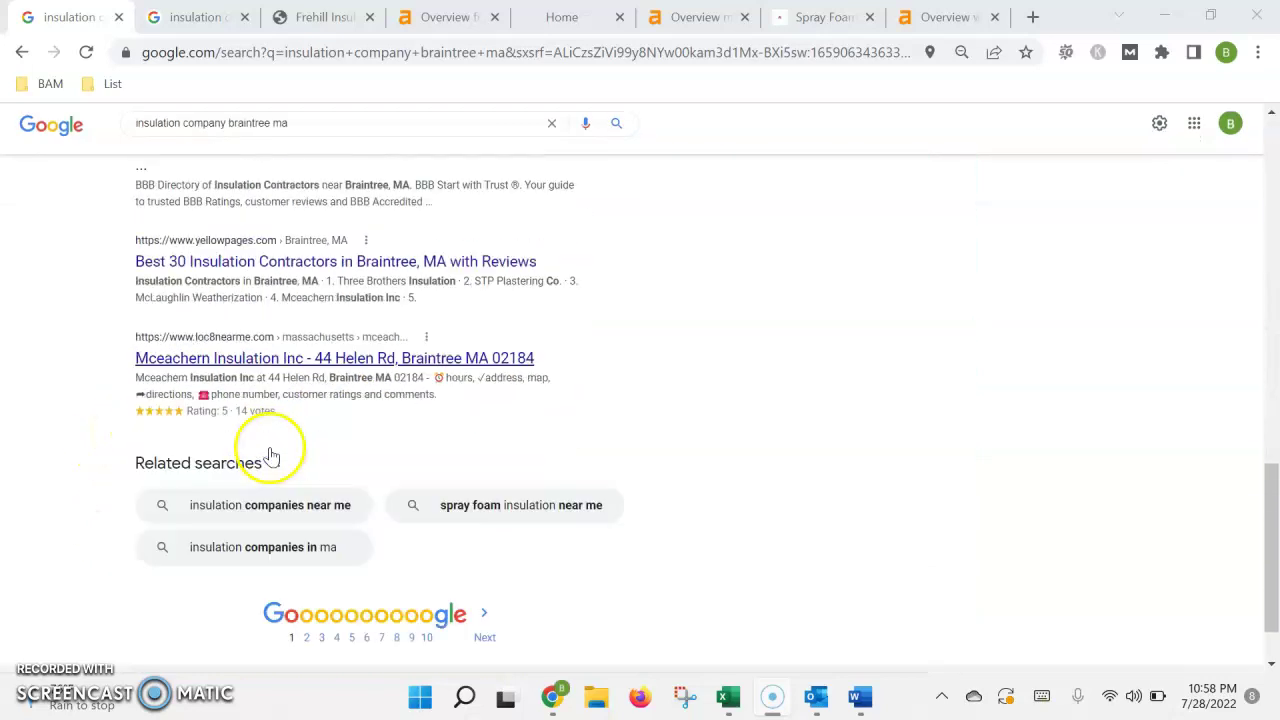
scroll(300, 512, up, 2)
scroll(296, 516, up, 8)
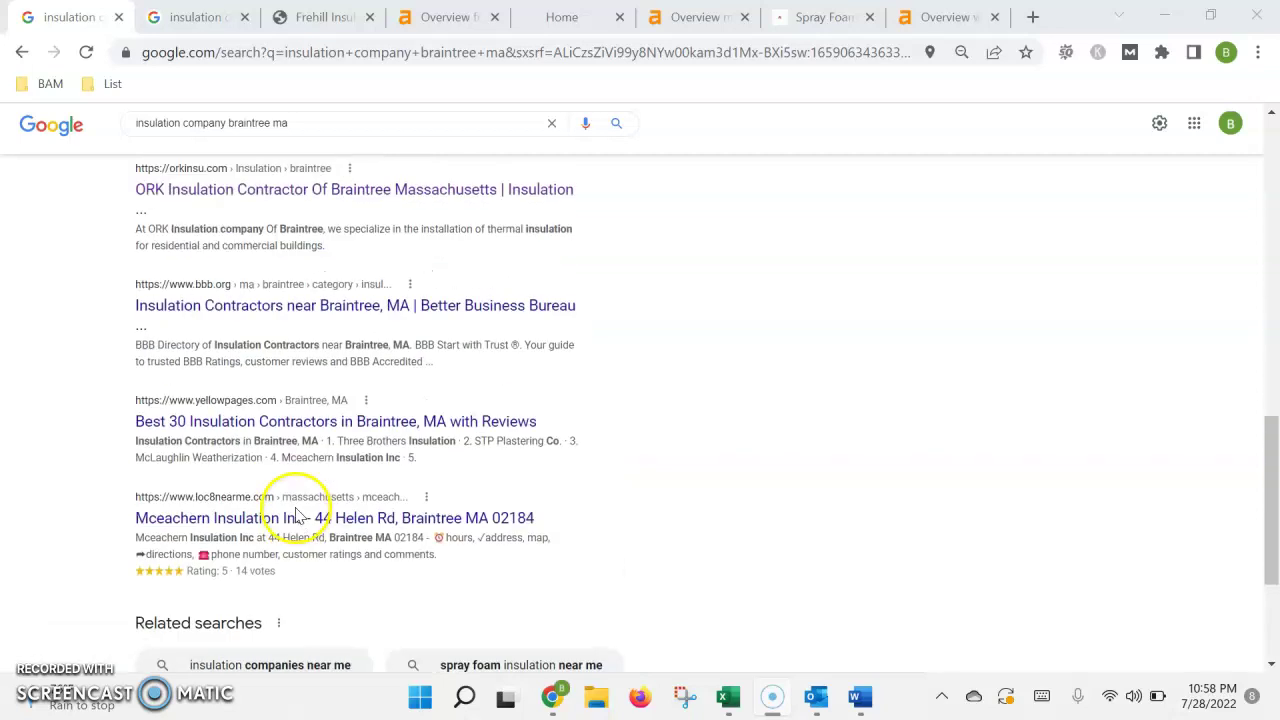
scroll(296, 541, up, 4)
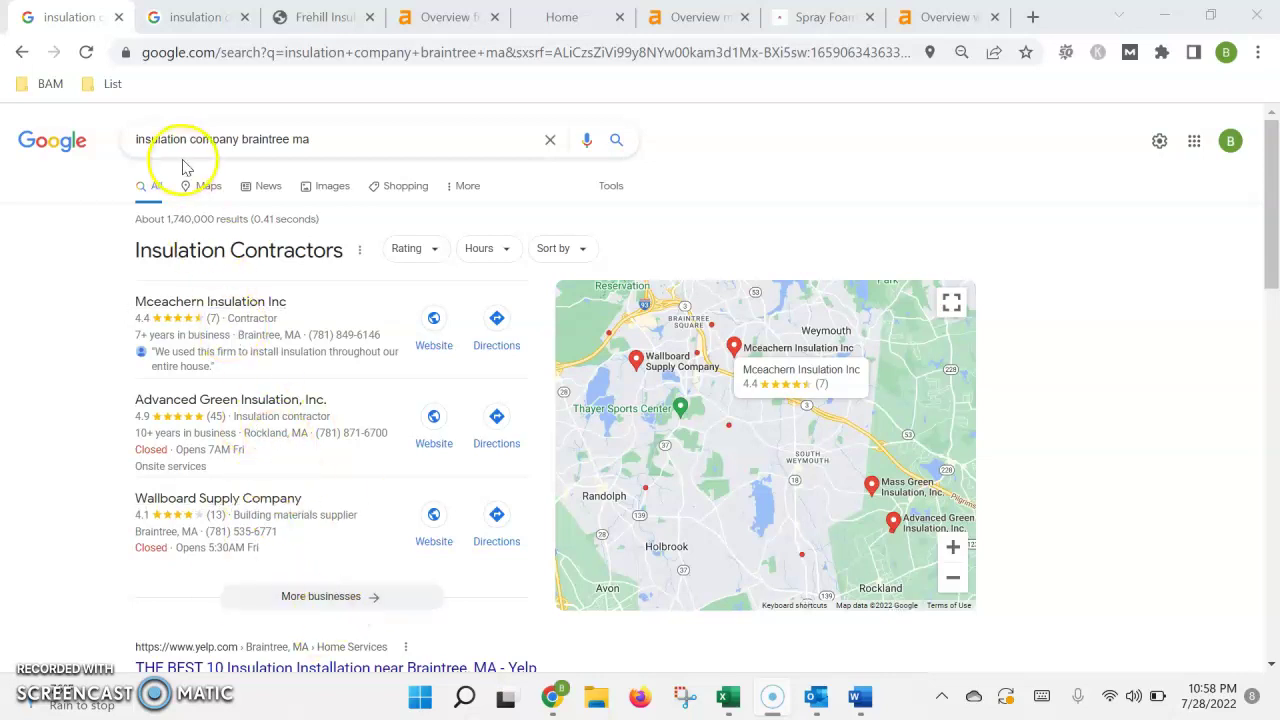
click(185, 17)
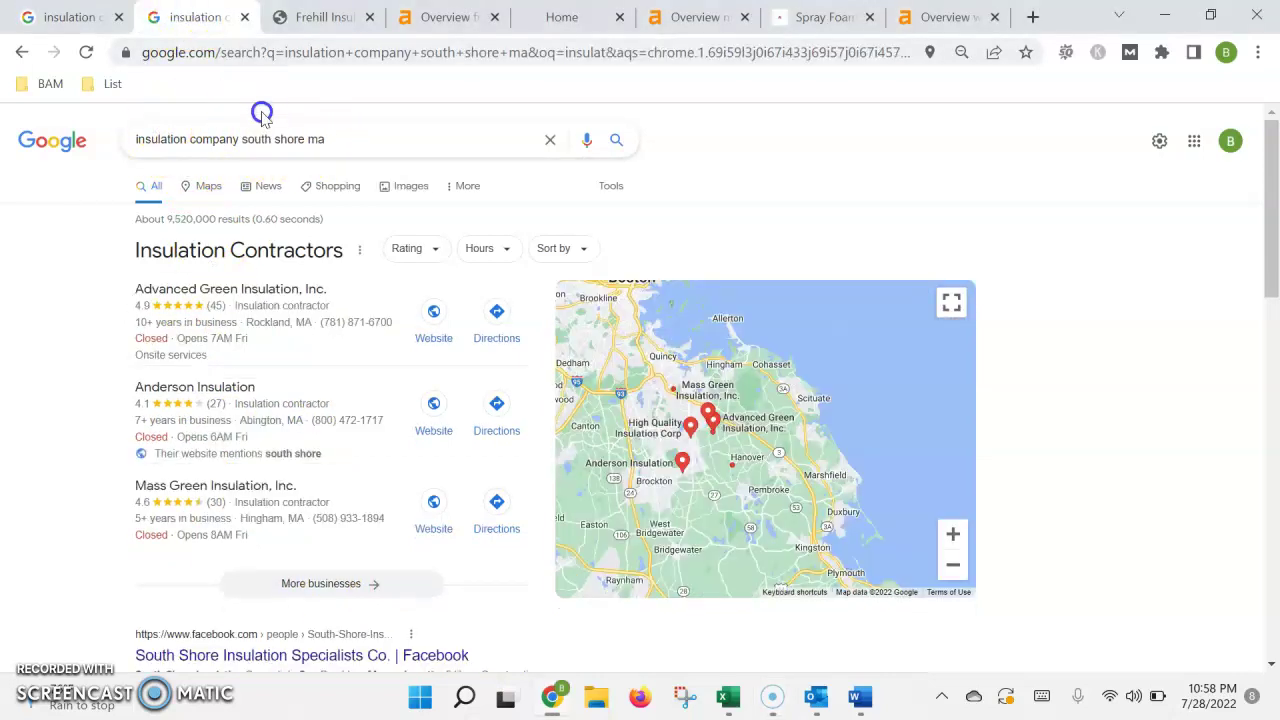
Bring up the Frehill Insulation website and examine the header contact details and the overall home page layout.
click(293, 20)
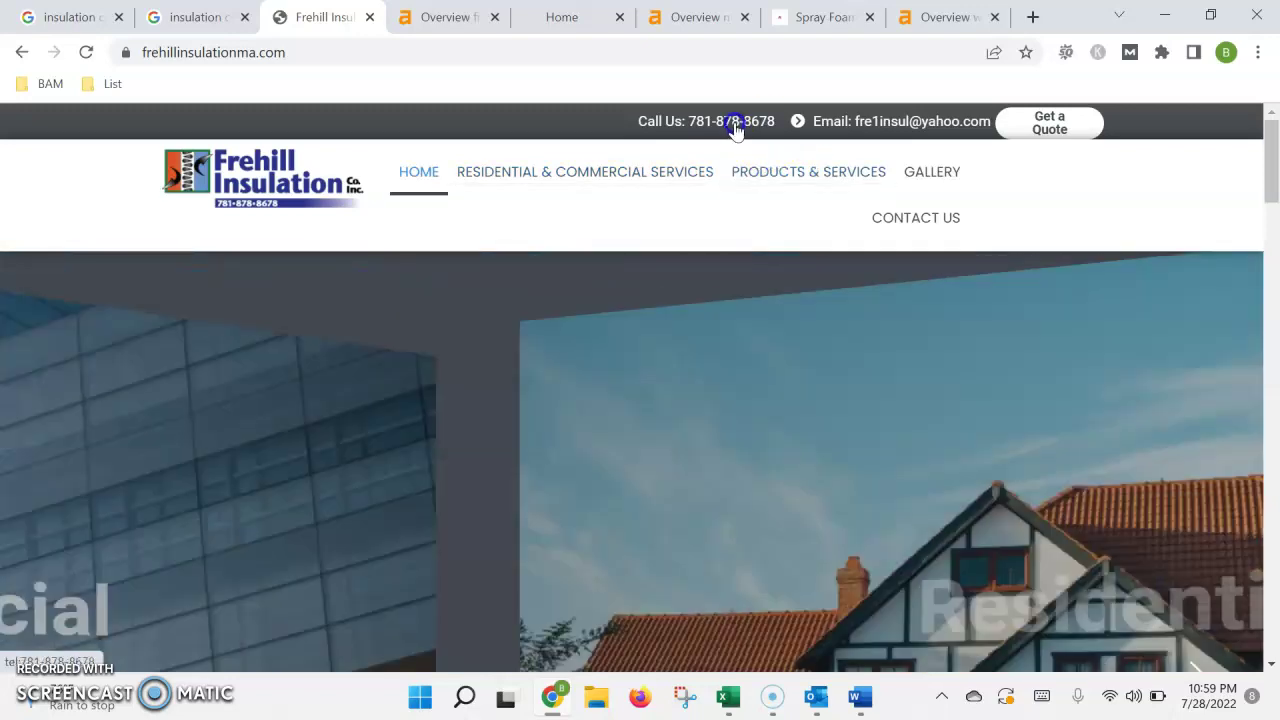
click(735, 124)
click(1025, 83)
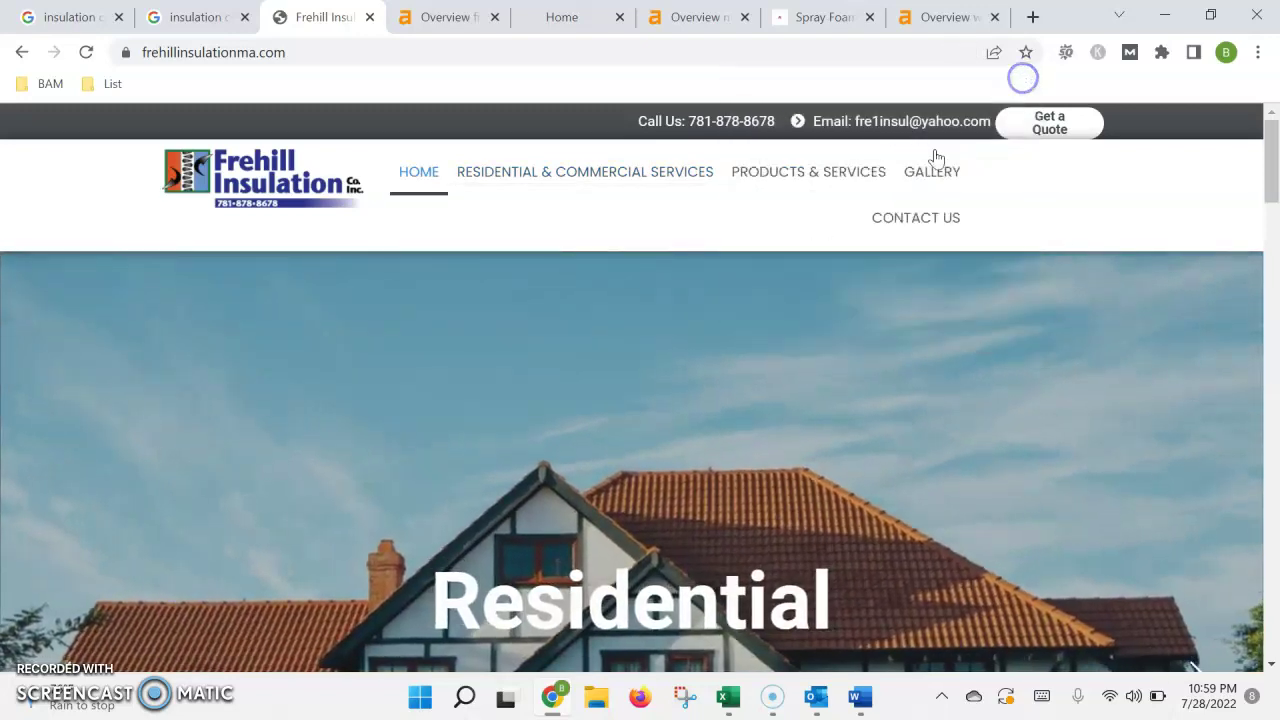
scroll(794, 305, down, 5)
scroll(794, 305, down, 20)
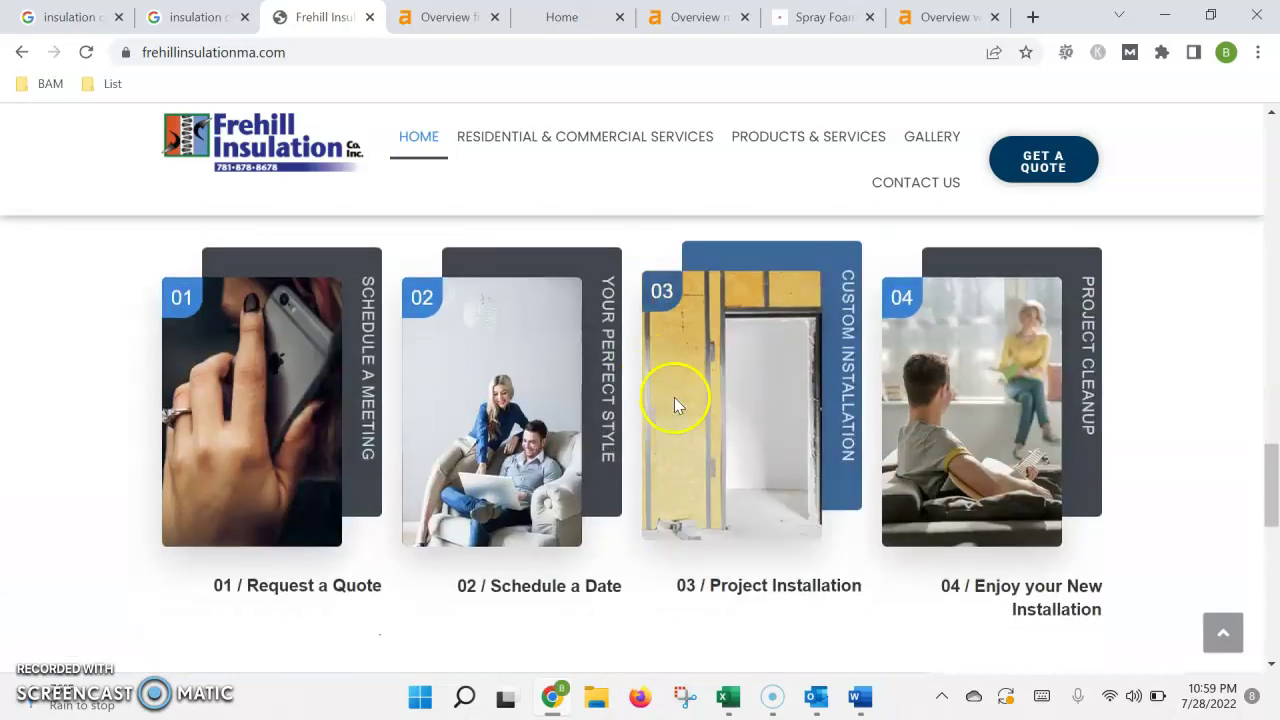
scroll(589, 531, up, 20)
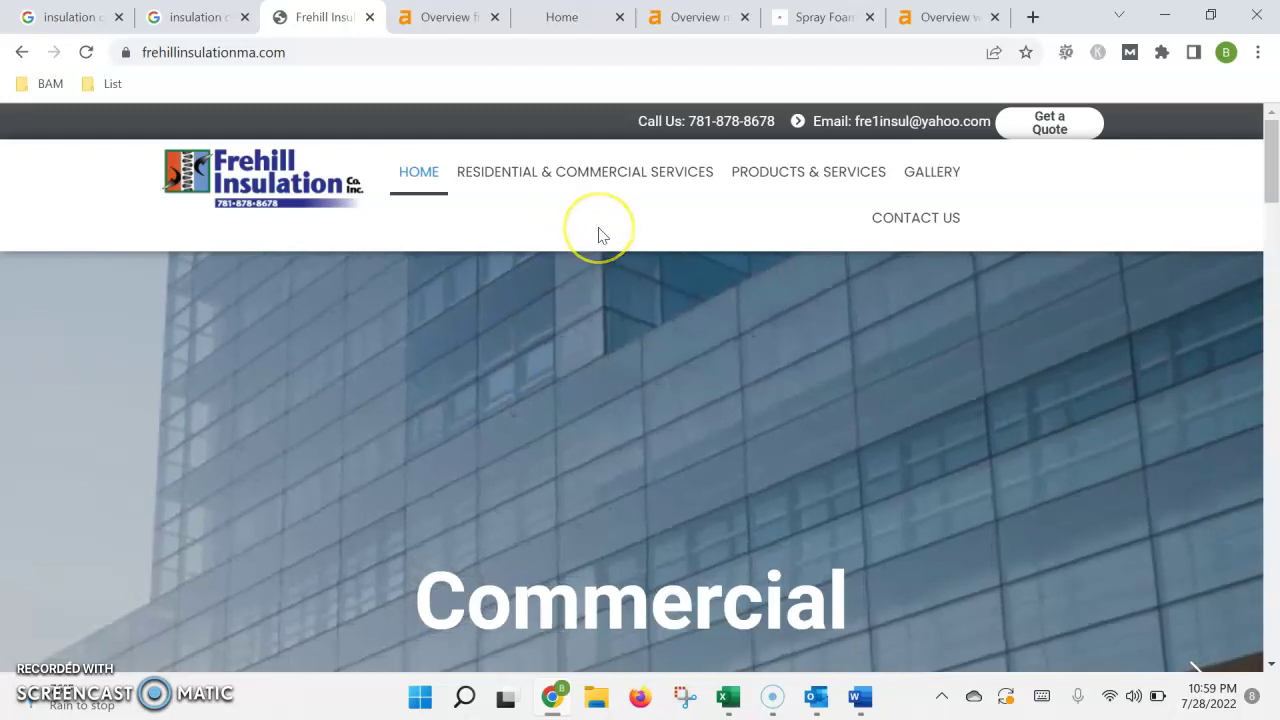
Examine the home page content from the Commercial Installations banner and welcome heading down to the location map.
scroll(603, 274, down, 8)
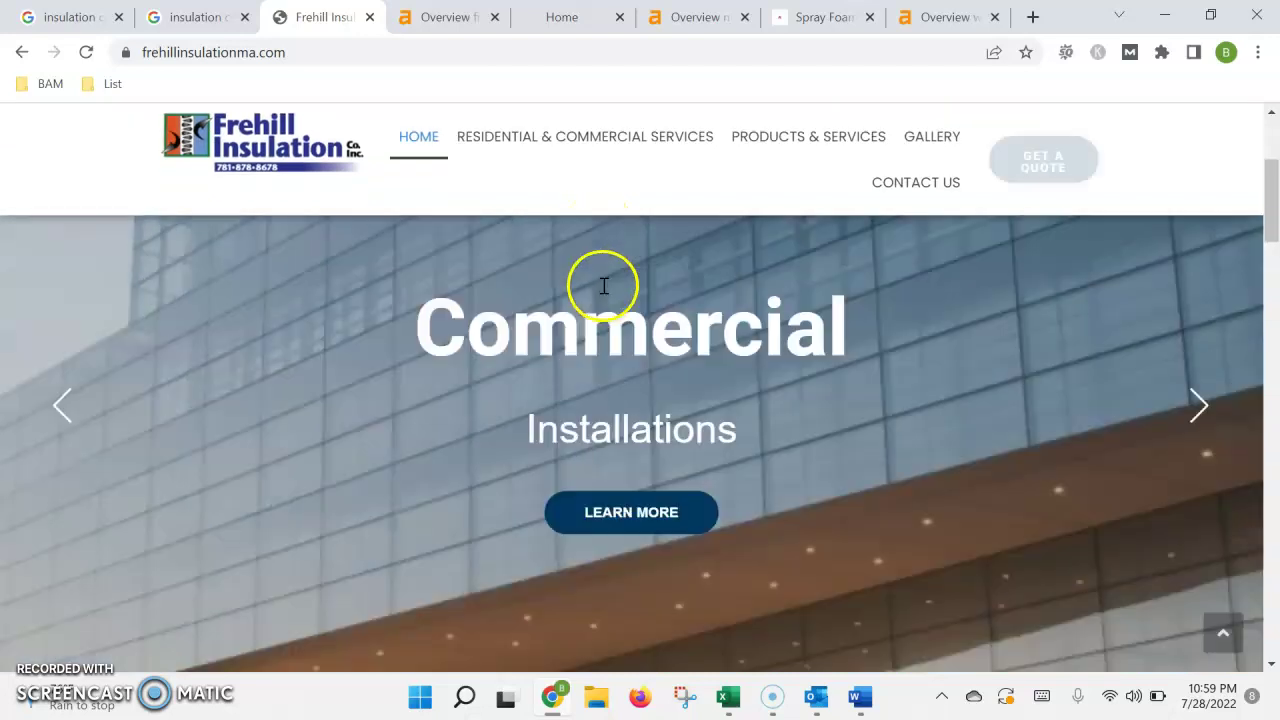
scroll(620, 378, down, 1)
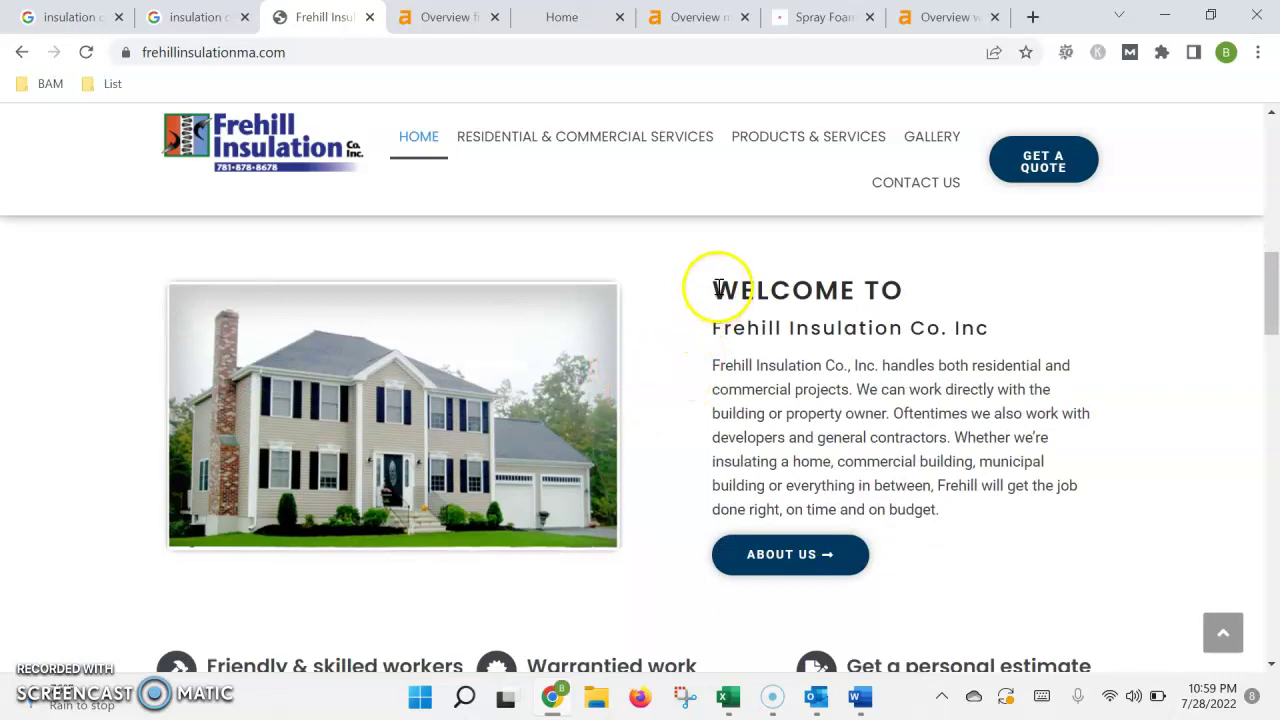
drag(706, 277, 788, 257)
scroll(788, 257, up, 10)
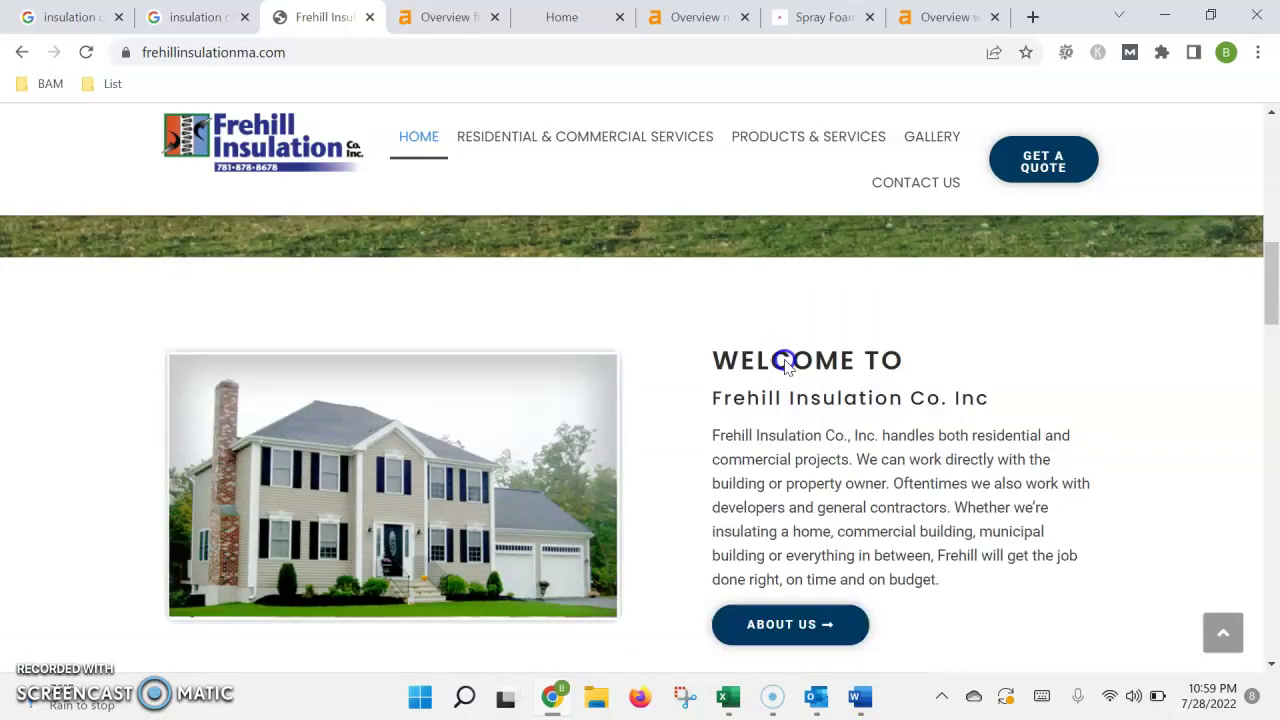
scroll(834, 546, down, 7)
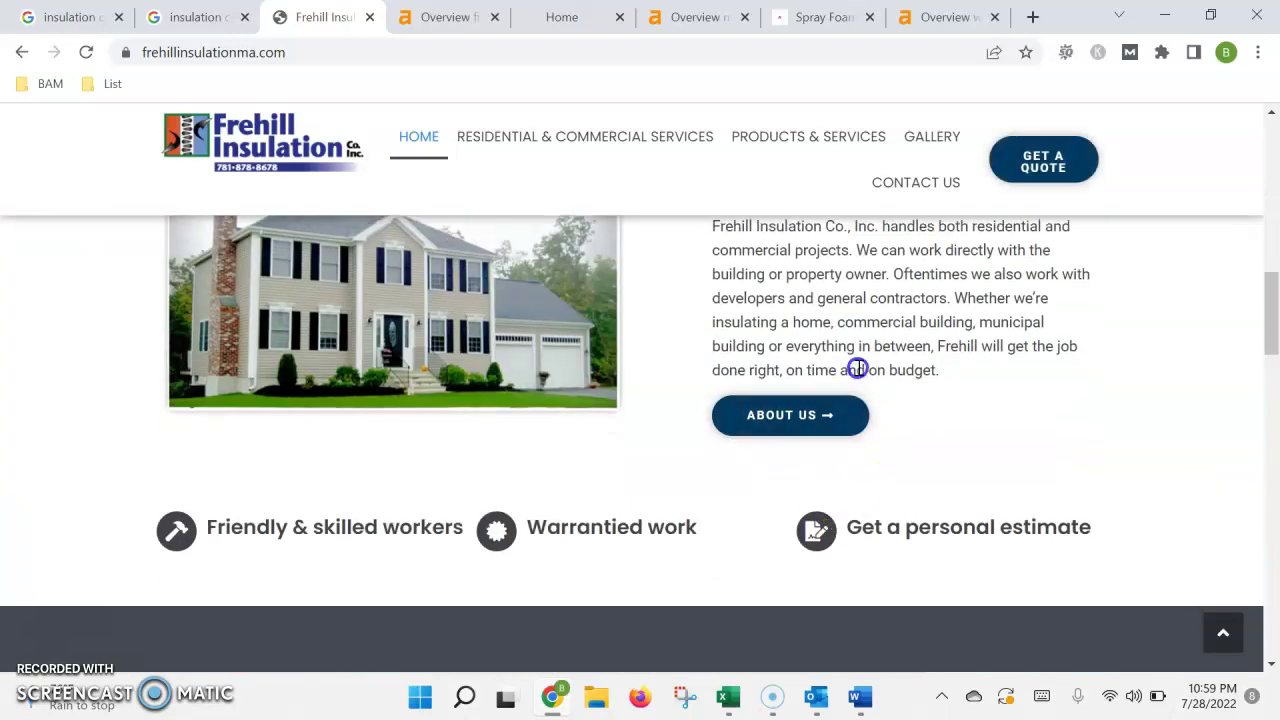
scroll(858, 369, down, 12)
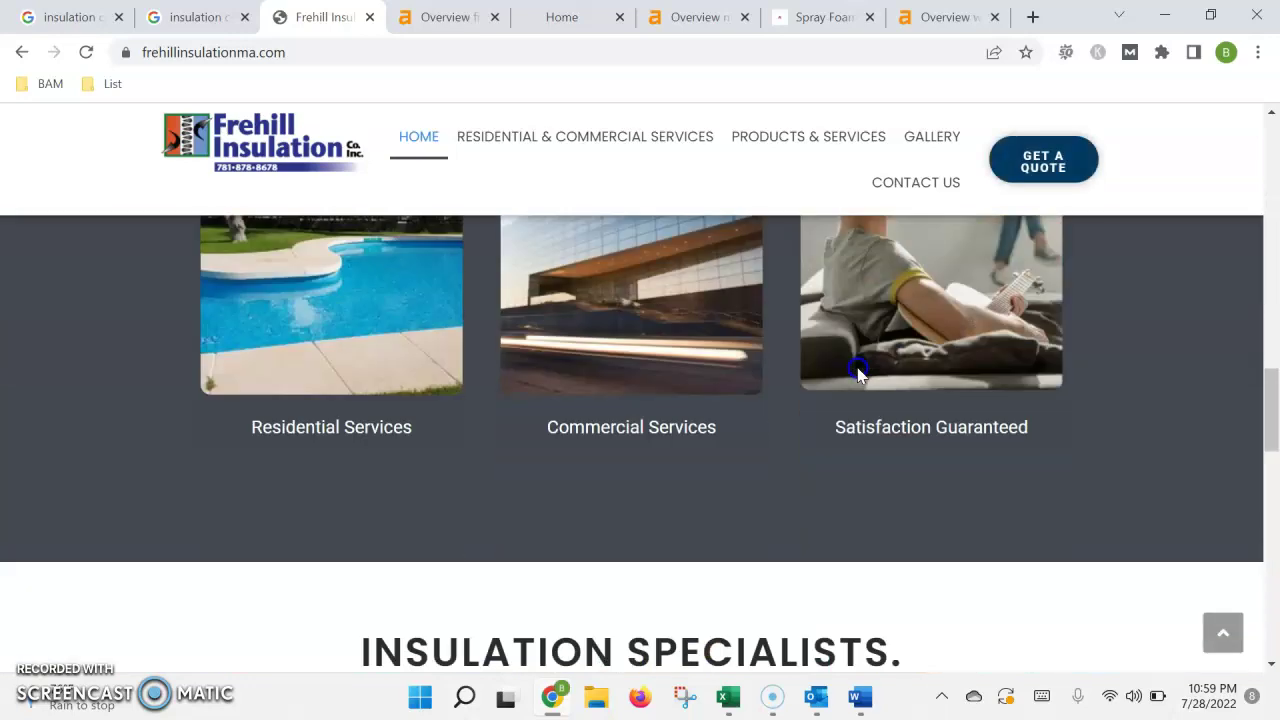
scroll(673, 385, down, 5)
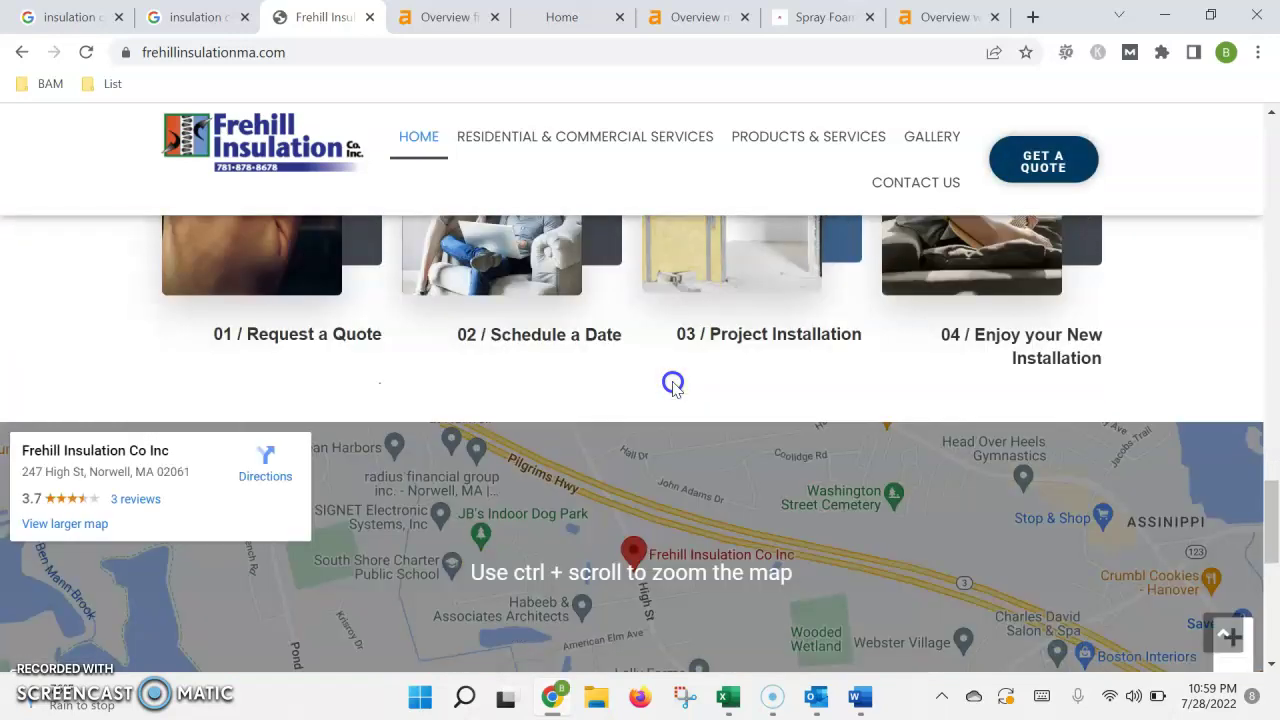
scroll(640, 366, up, 7)
scroll(755, 456, up, 10)
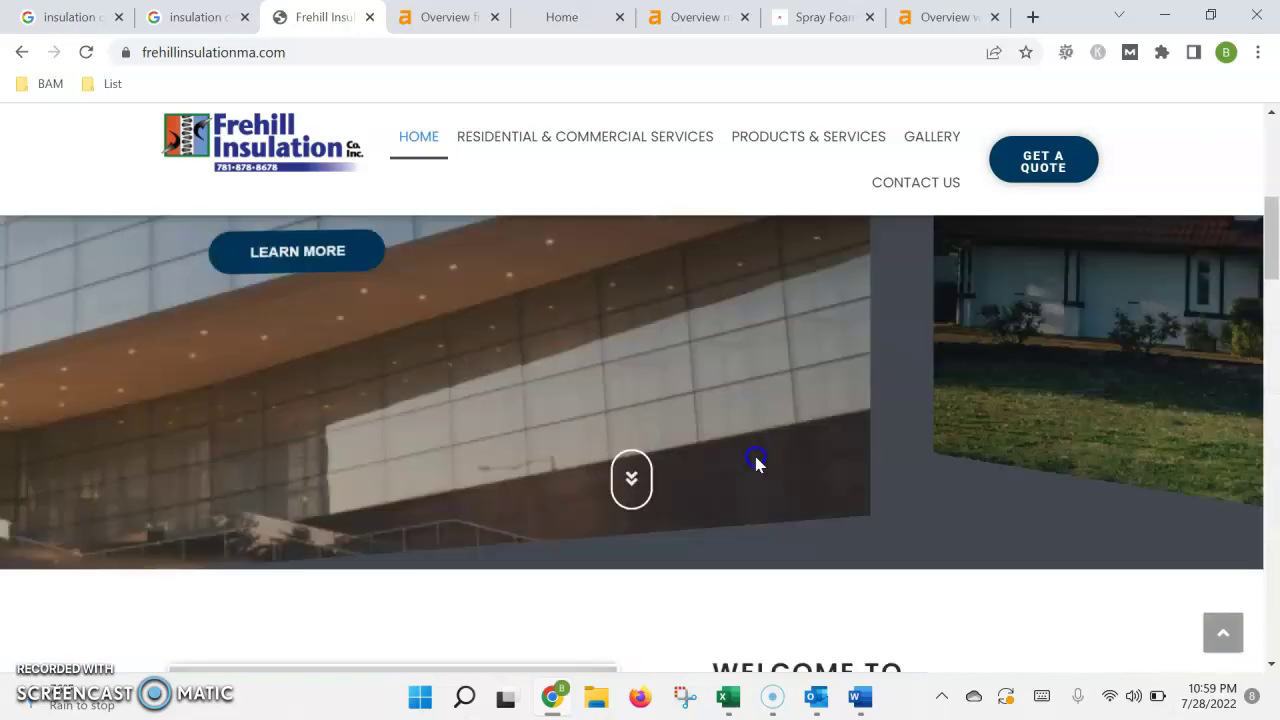
Examine the length and wording of the home page's welcome text and the selling points beneath it.
scroll(755, 453, down, 4)
scroll(757, 452, down, 3)
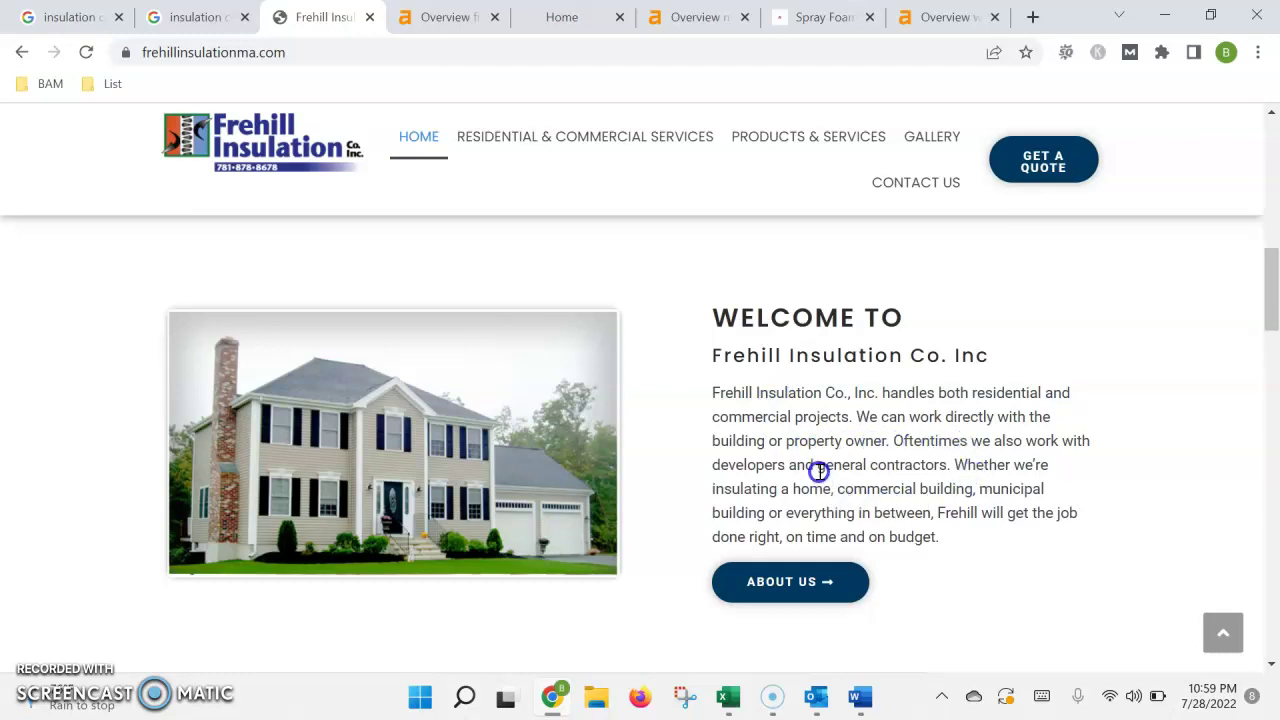
scroll(818, 470, down, 4)
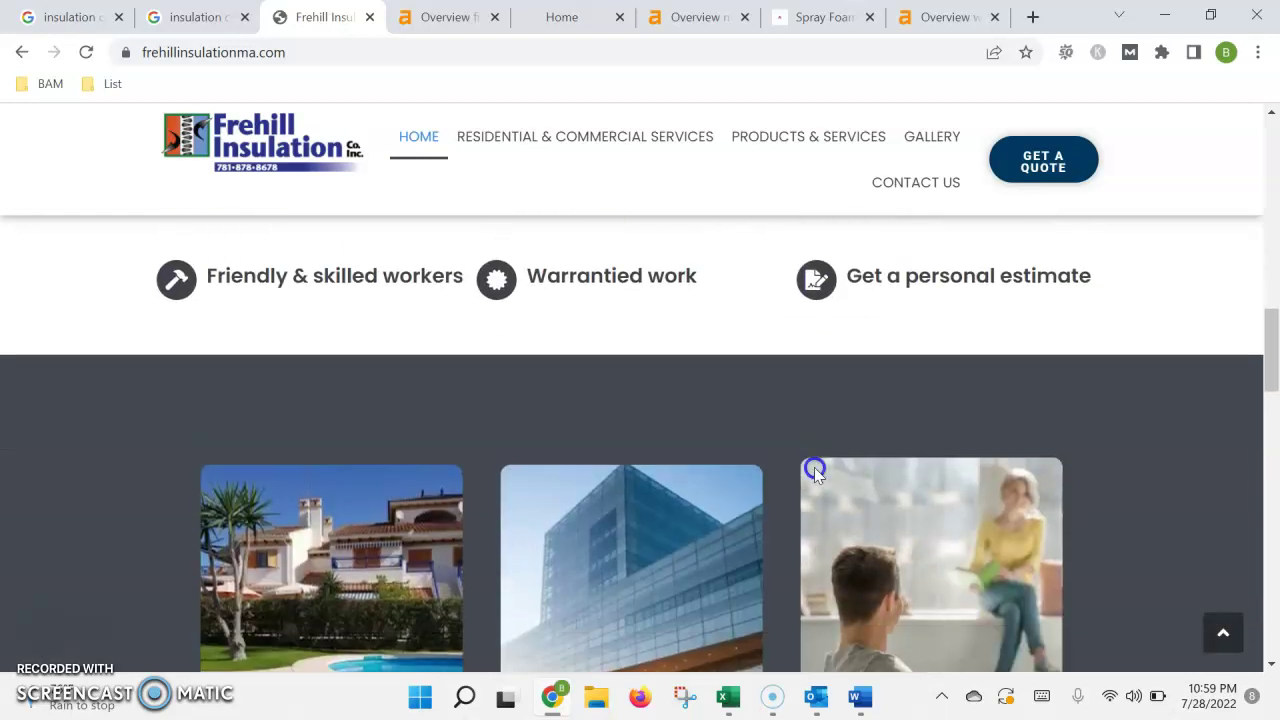
scroll(814, 467, up, 6)
scroll(817, 534, down, 1)
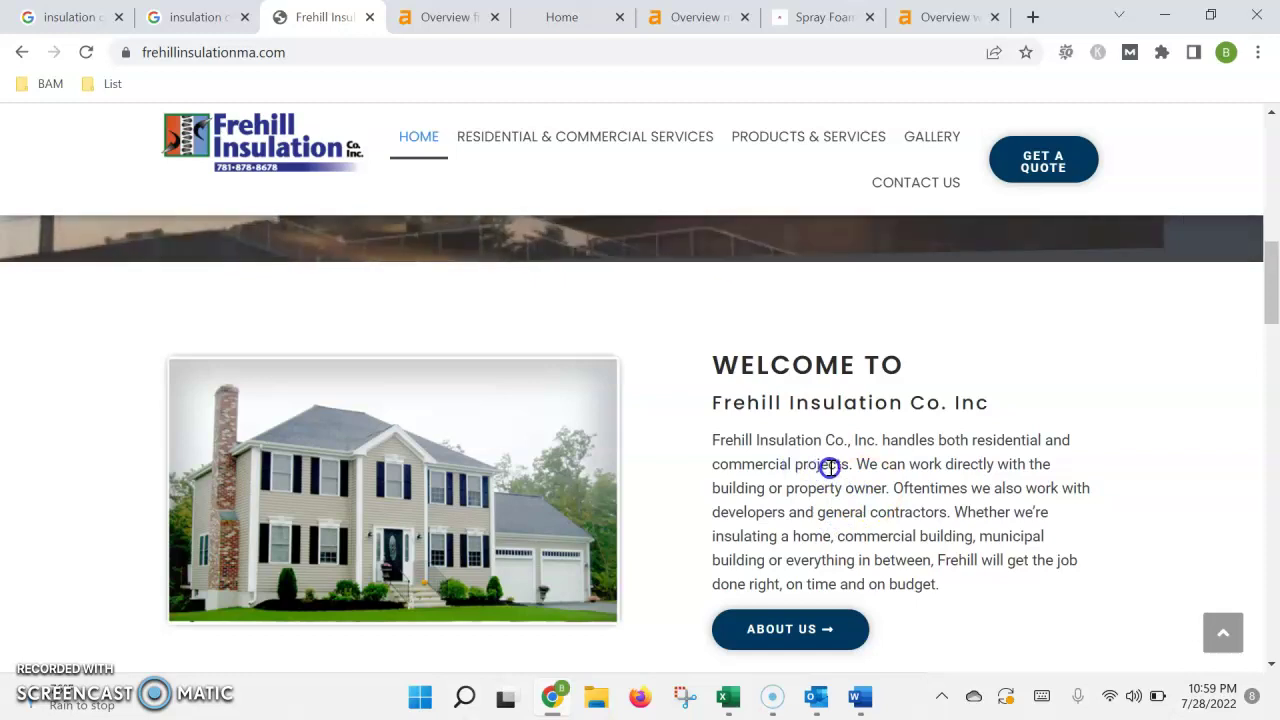
Examine the home page's service cards, Insulation Specialists process section and embedded business map, then return to the page header.
scroll(830, 467, down, 5)
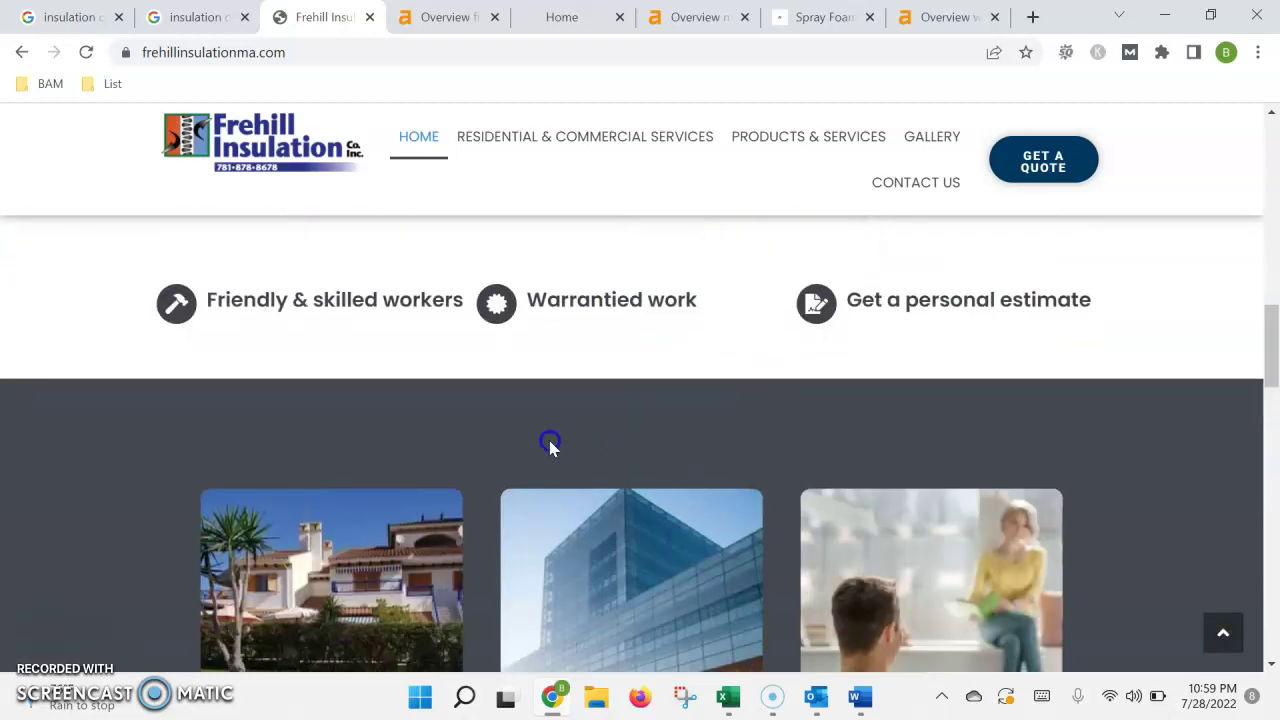
scroll(489, 471, down, 2)
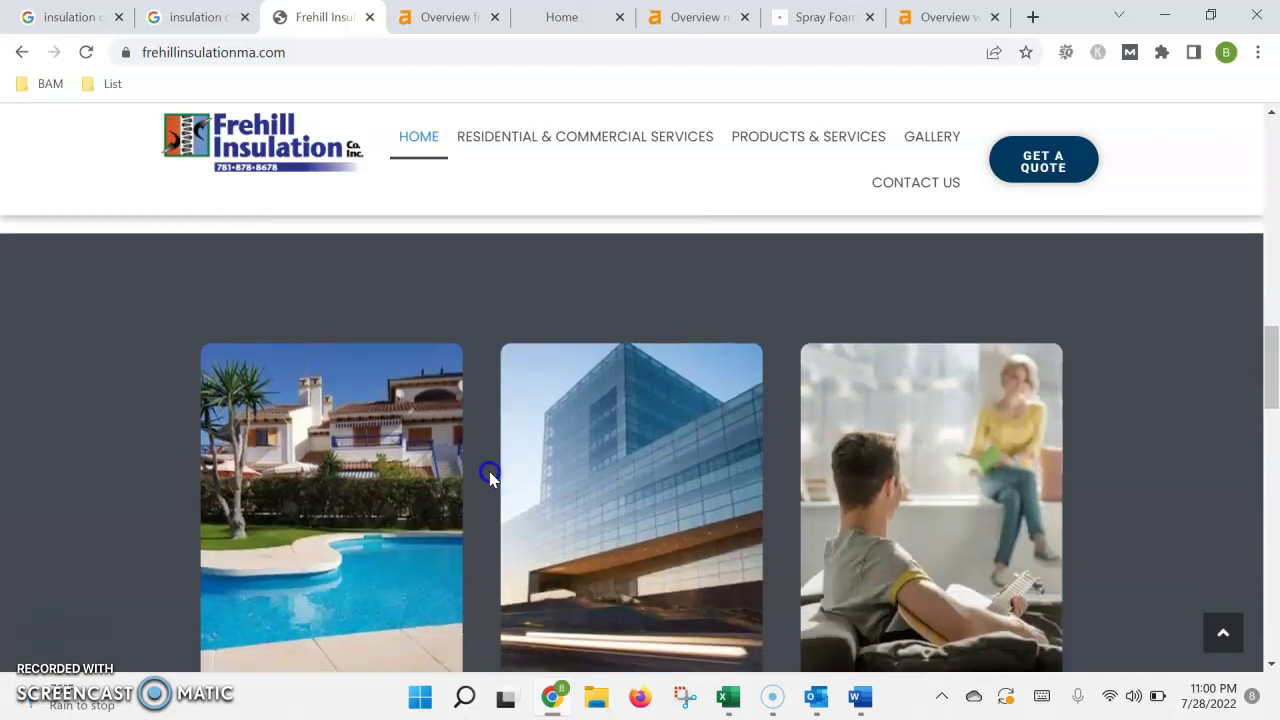
scroll(489, 476, down, 2)
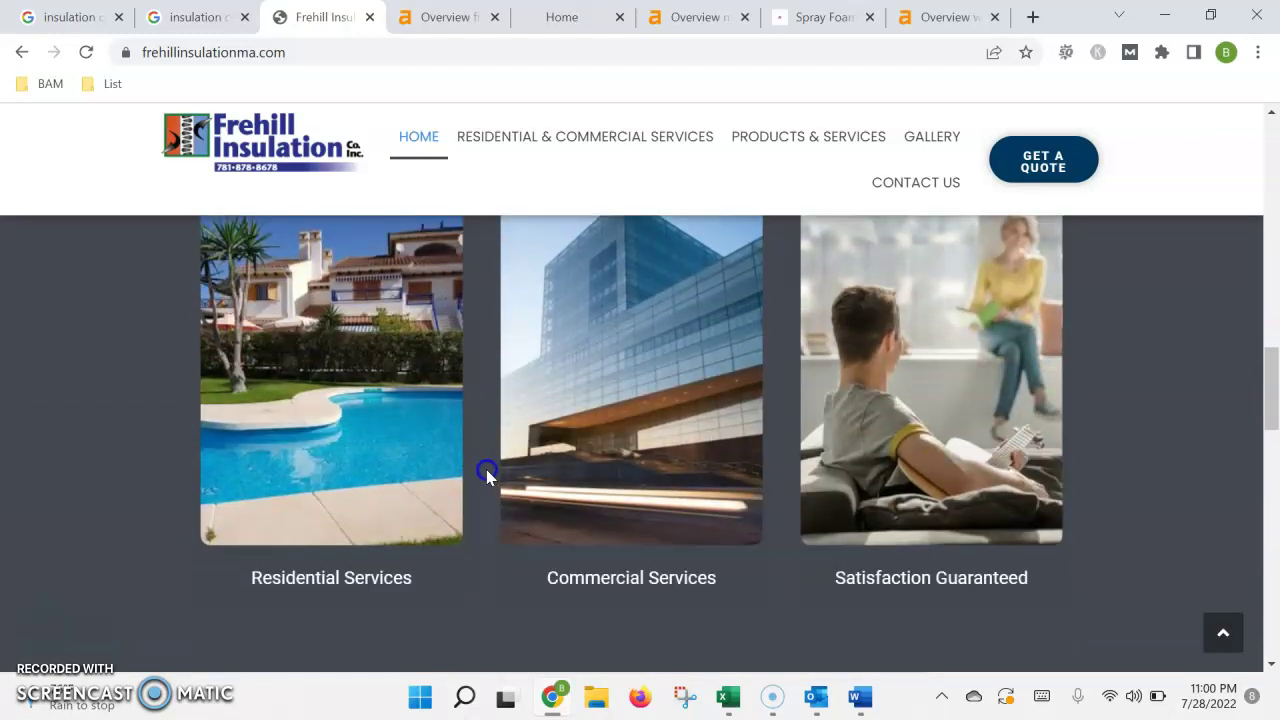
scroll(537, 462, down, 2)
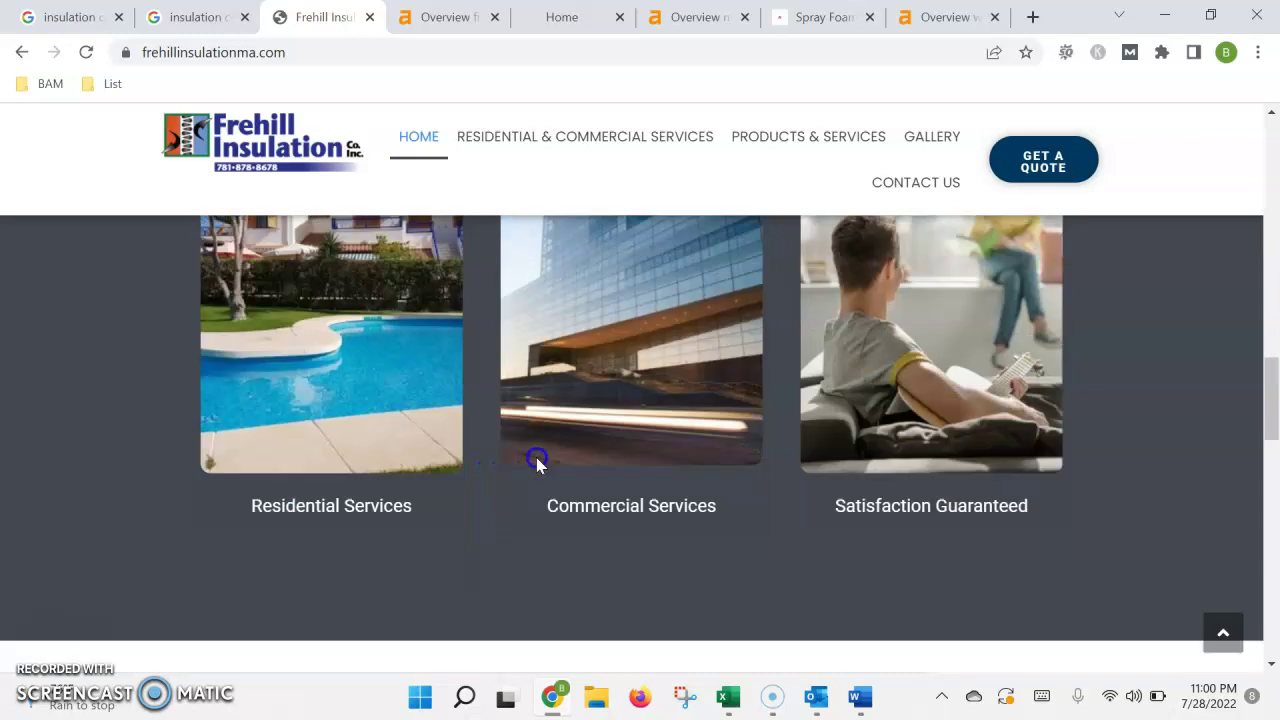
scroll(515, 443, down, 5)
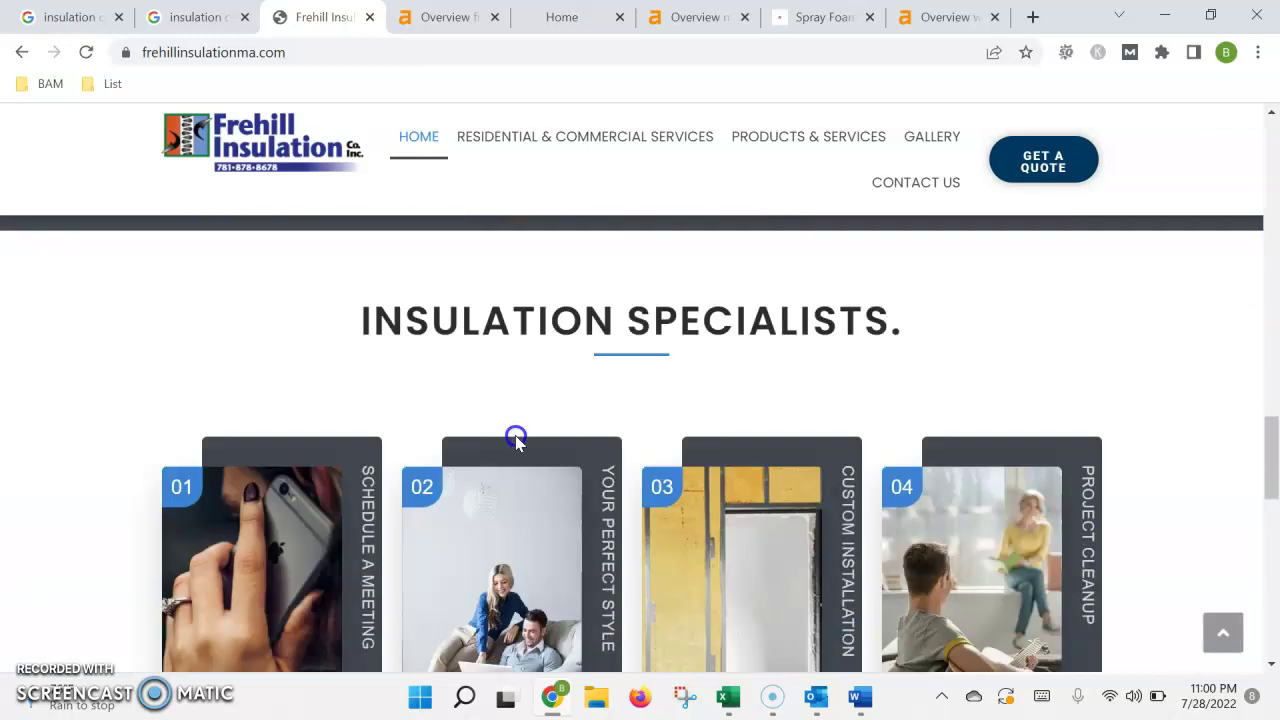
scroll(546, 478, down, 3)
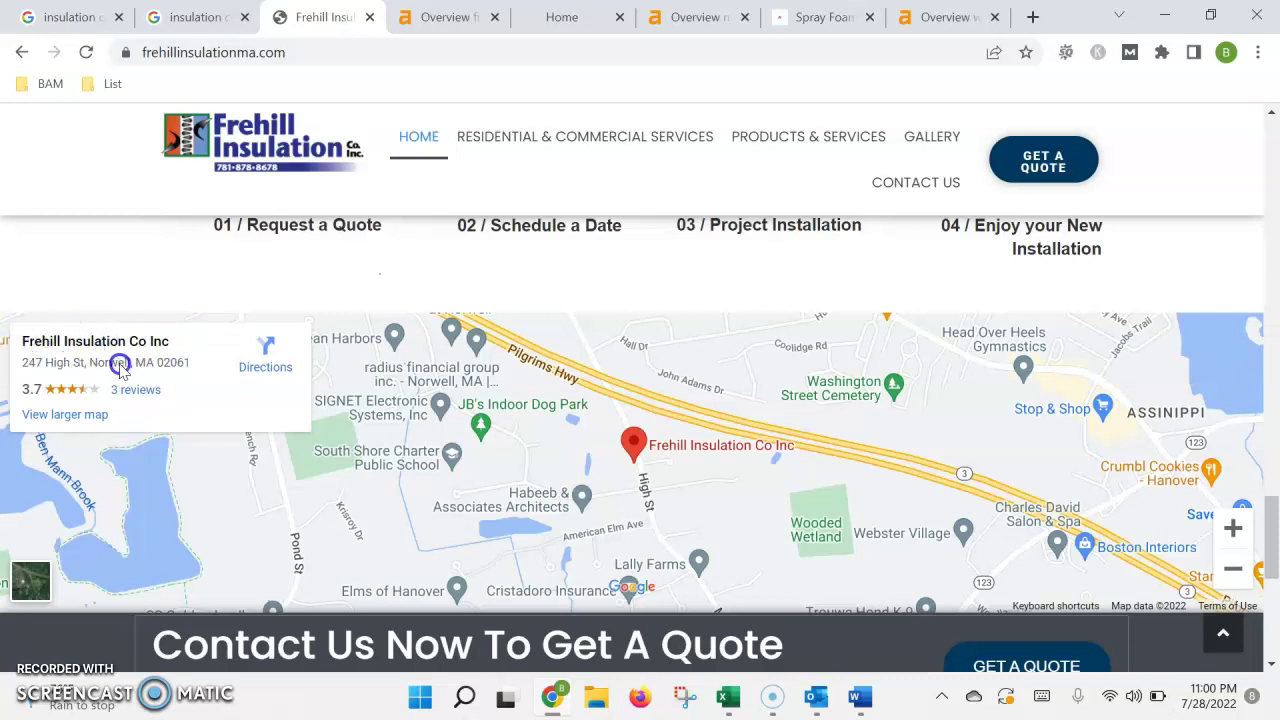
scroll(231, 412, up, 10)
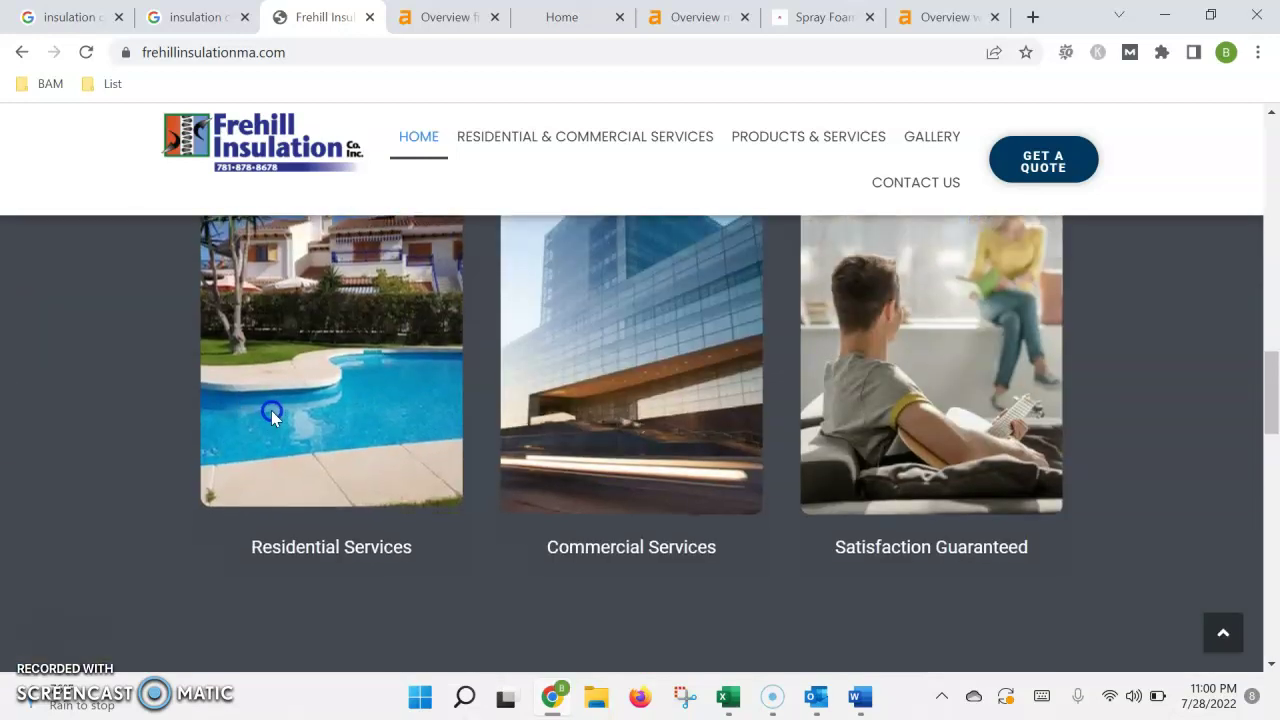
scroll(400, 410, up, 6)
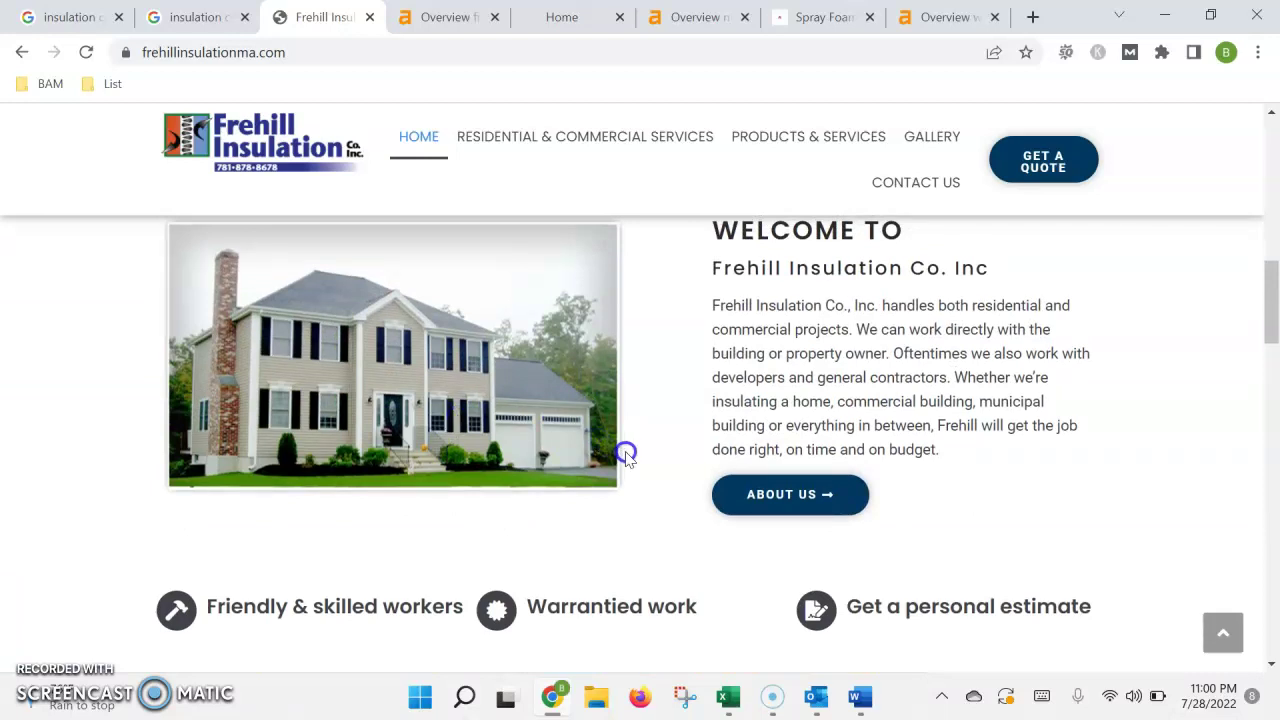
scroll(660, 470, up, 5)
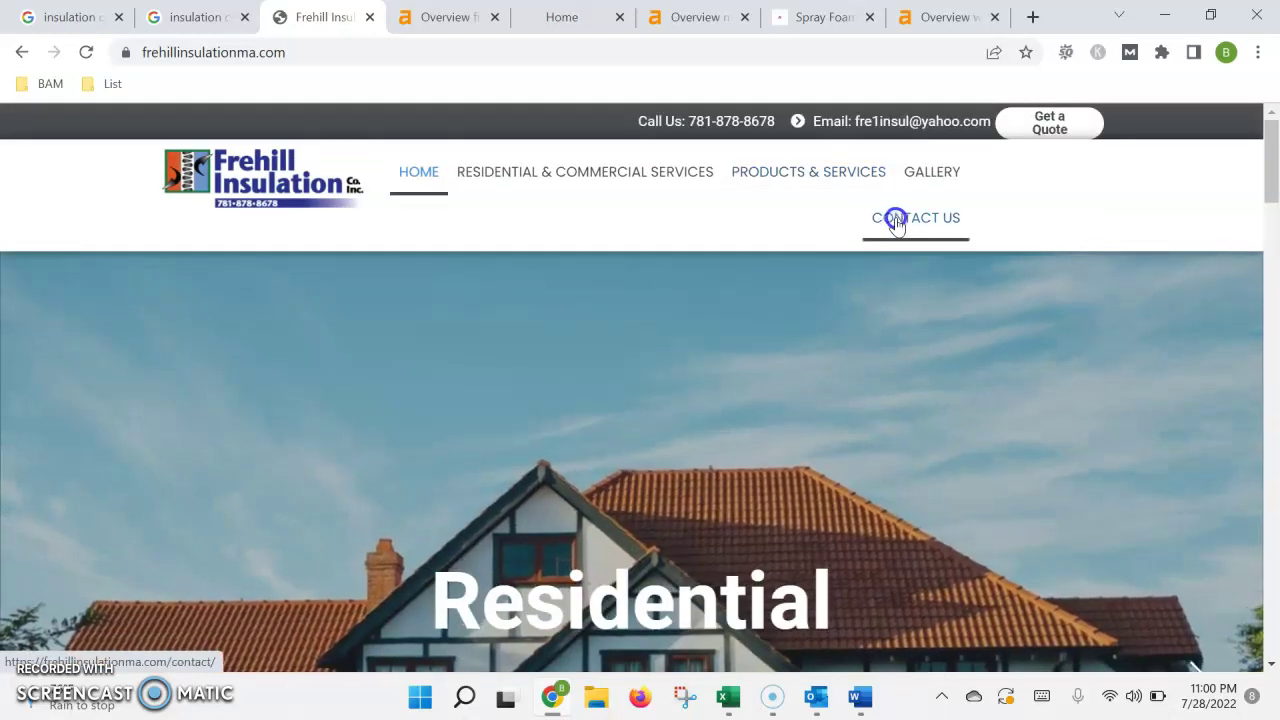
Open the Contact Us page, examine its address heading and map, and return to the home page.
click(895, 218)
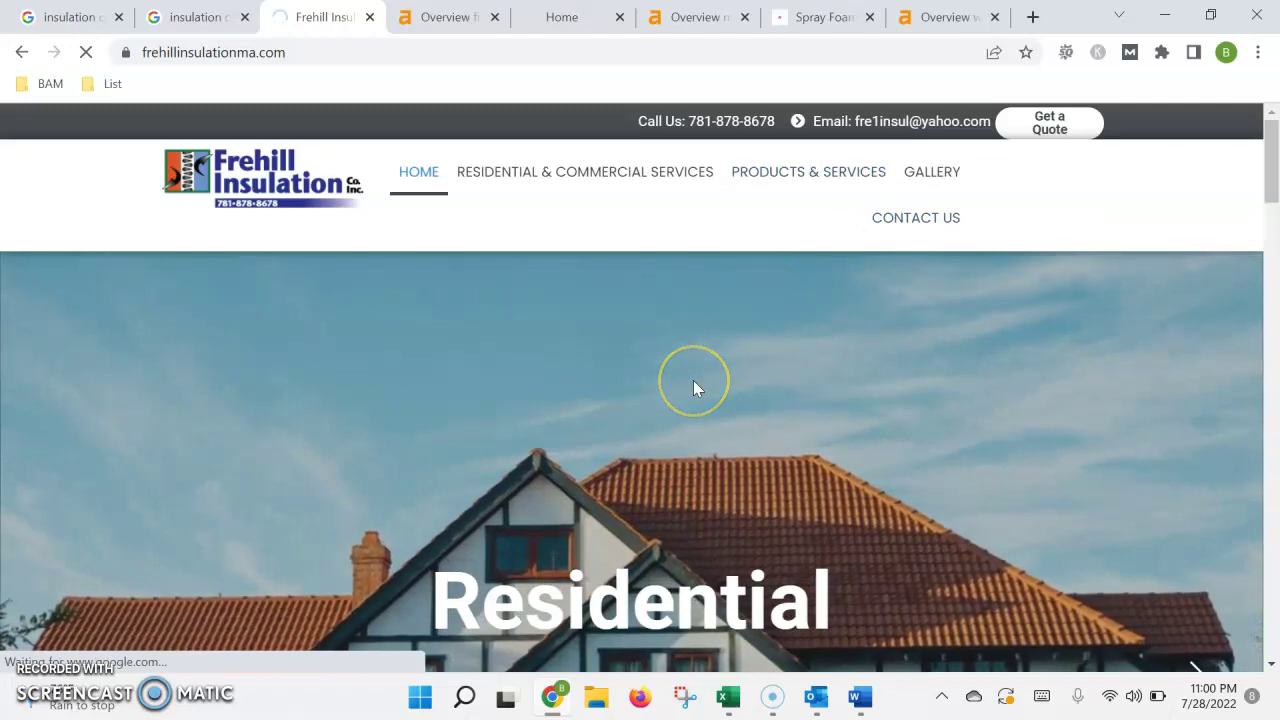
scroll(693, 380, down, 3)
scroll(694, 382, down, 5)
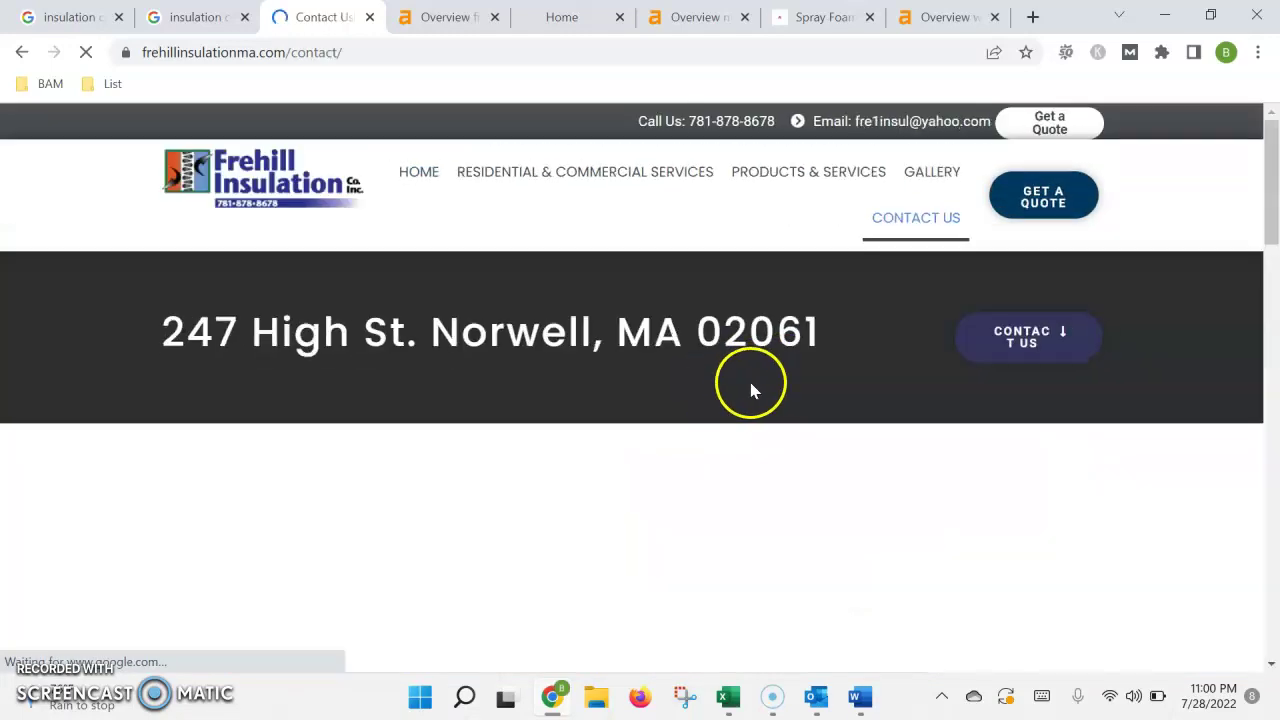
scroll(734, 432, down, 3)
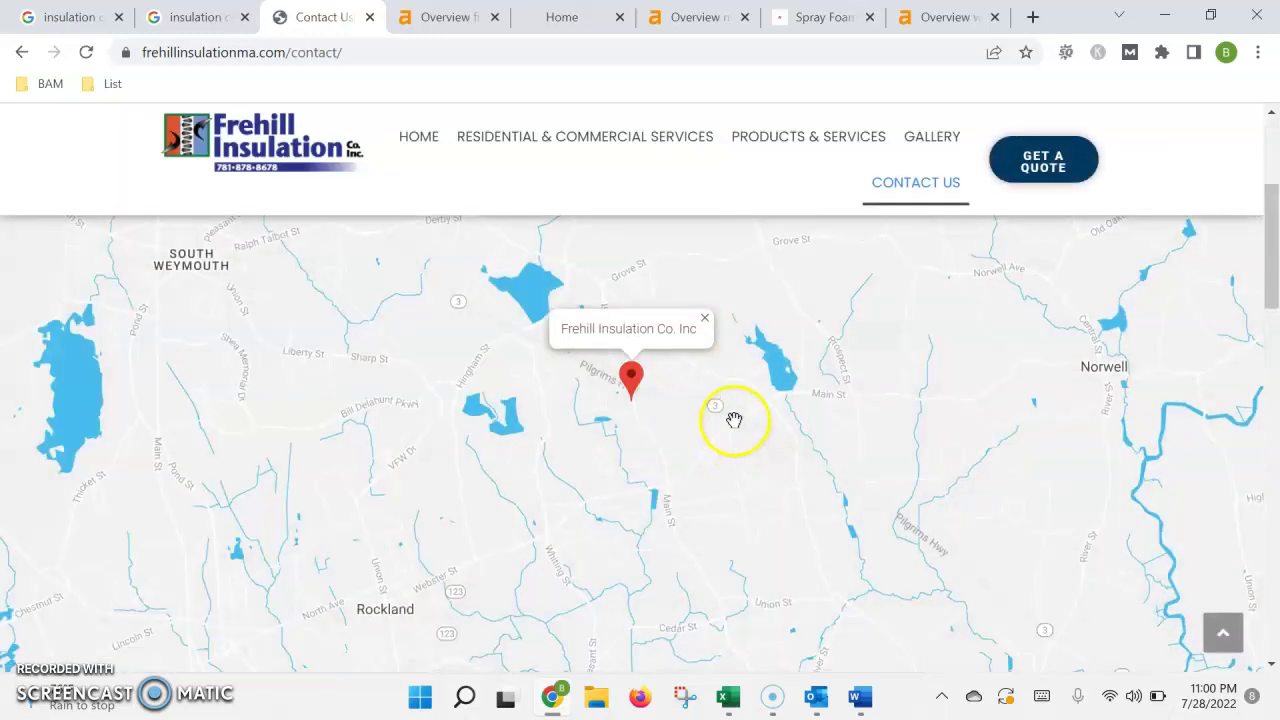
scroll(734, 387, up, 3)
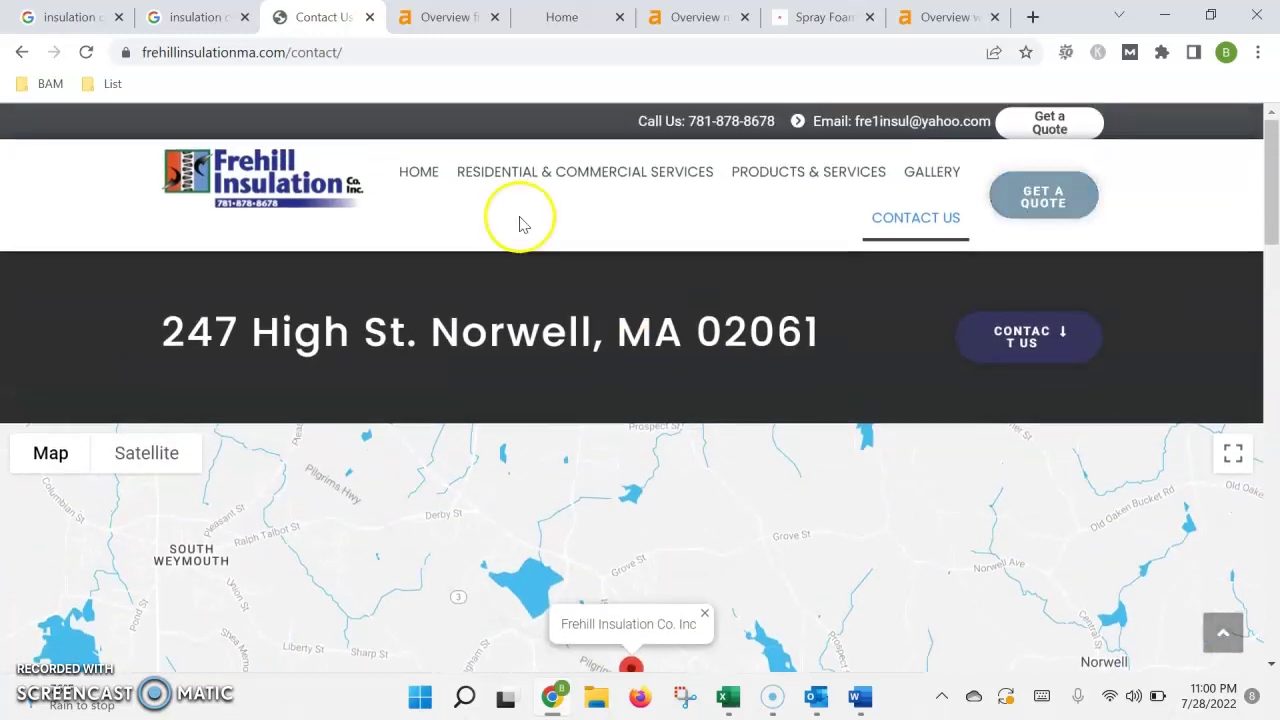
click(420, 174)
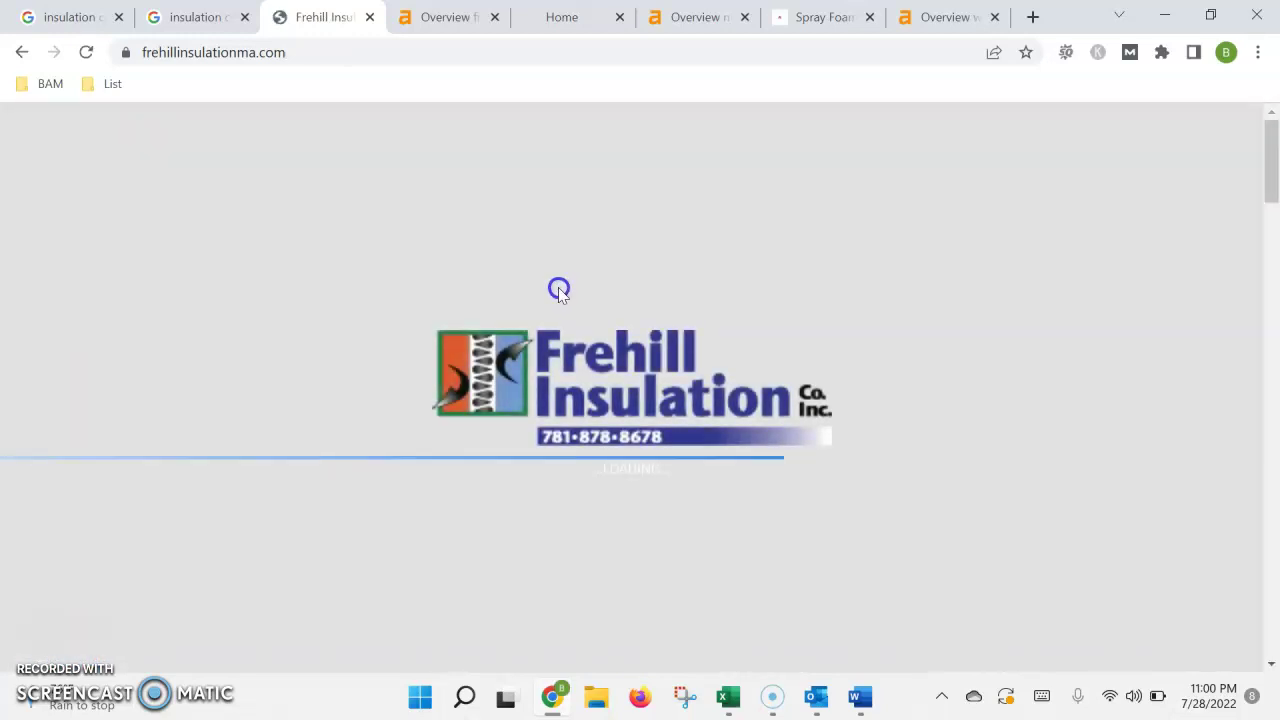
Return to the "insulation company braintree ma" results and review the local business listings and the organic results below them.
click(70, 15)
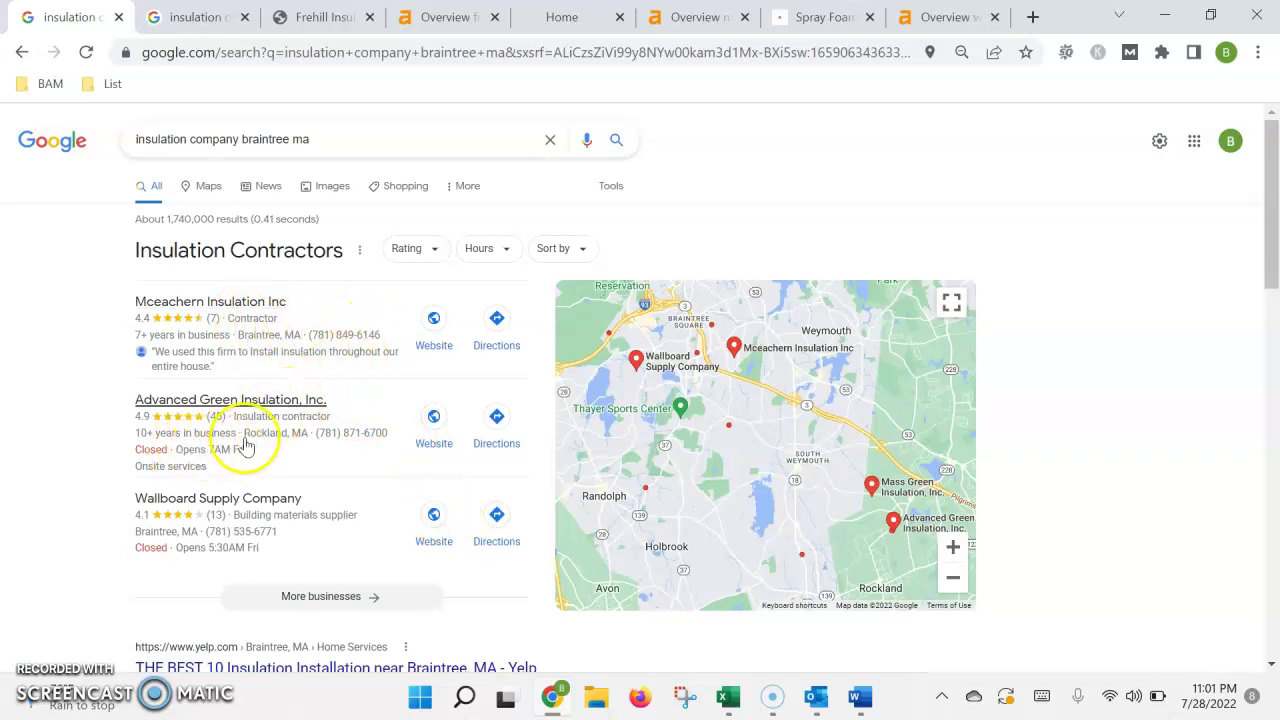
scroll(710, 430, down, 2)
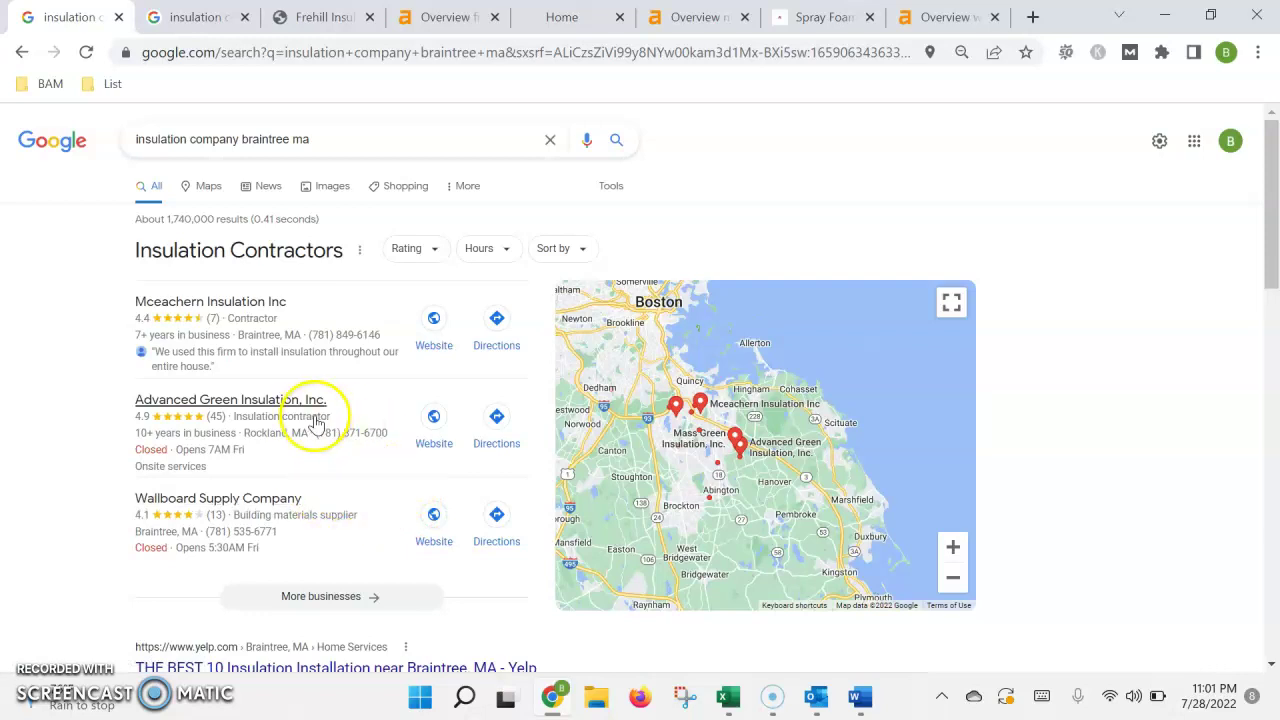
scroll(290, 493, down, 3)
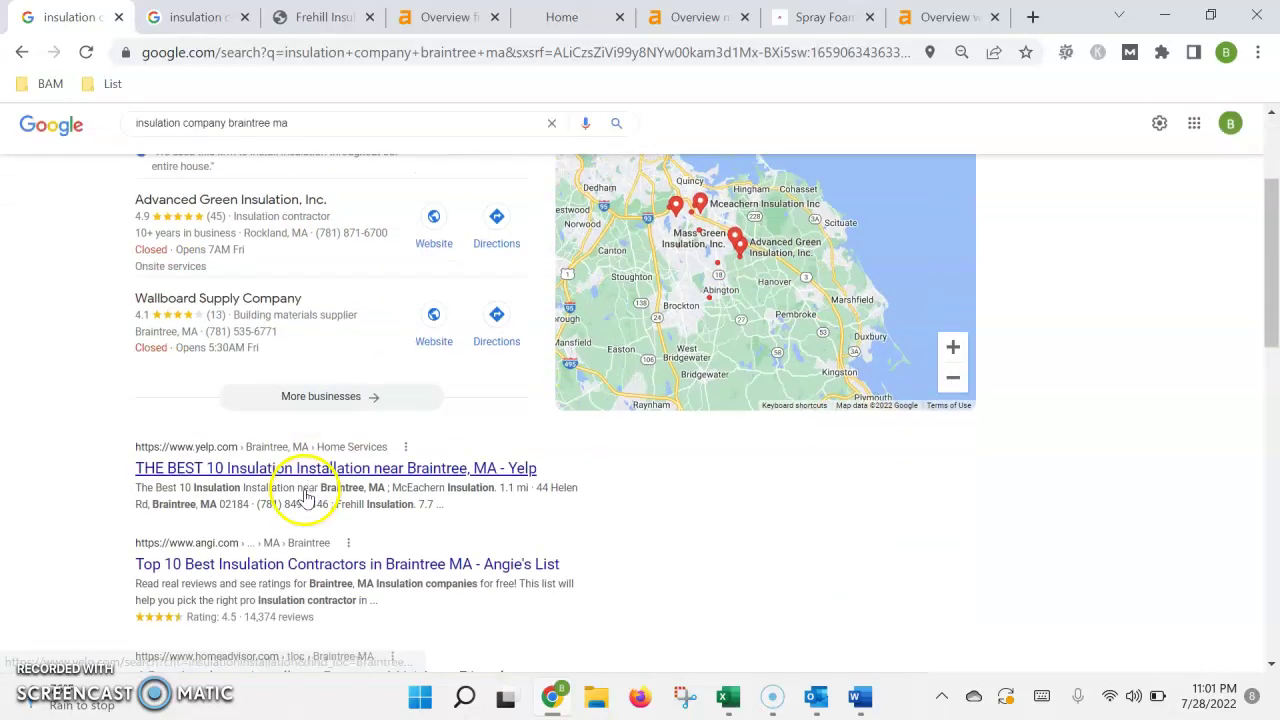
Examine the organic results for "insulation company braintree ma" down to the related searches, then return to the local business listings.
scroll(272, 510, down, 3)
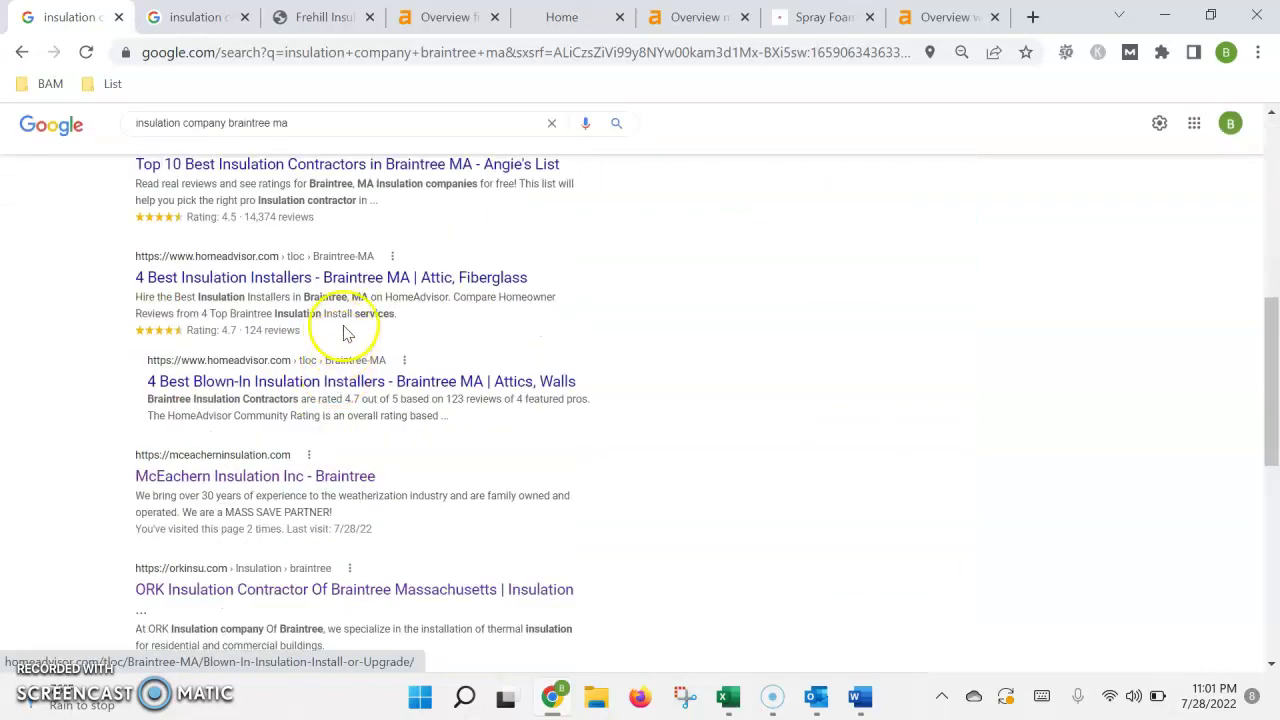
scroll(320, 529, down, 2)
scroll(329, 491, down, 1)
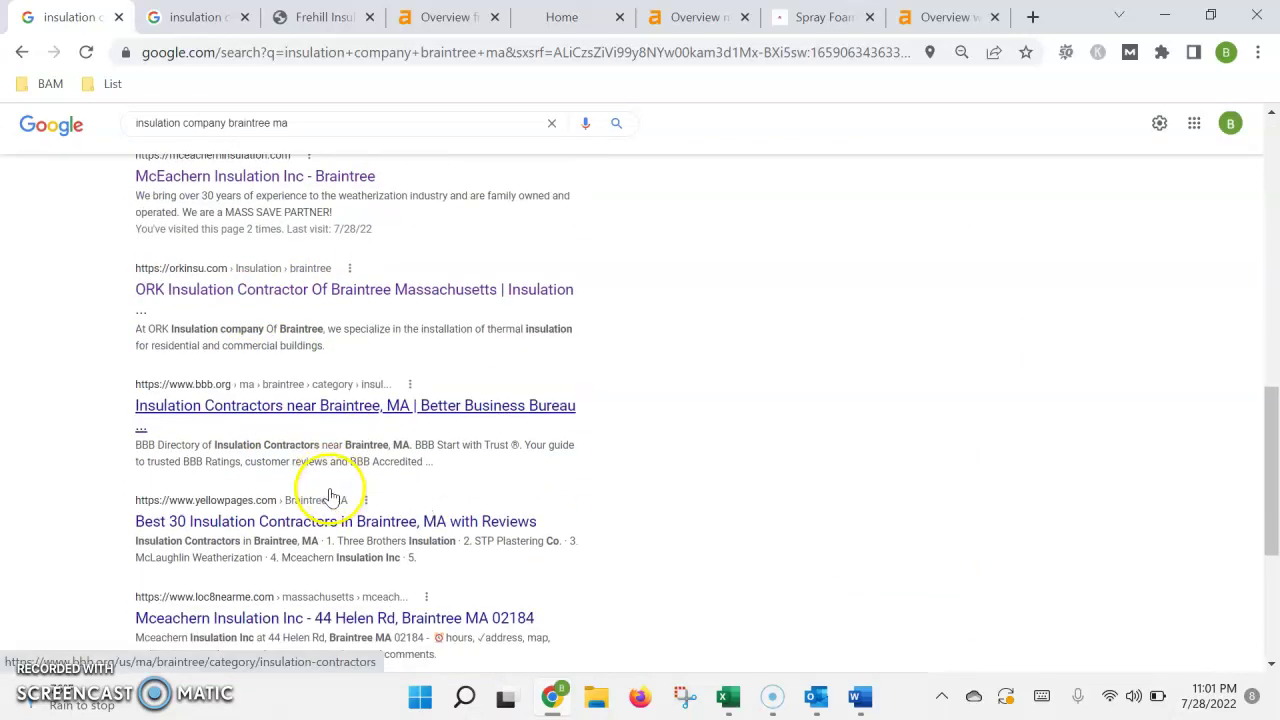
scroll(329, 493, down, 2)
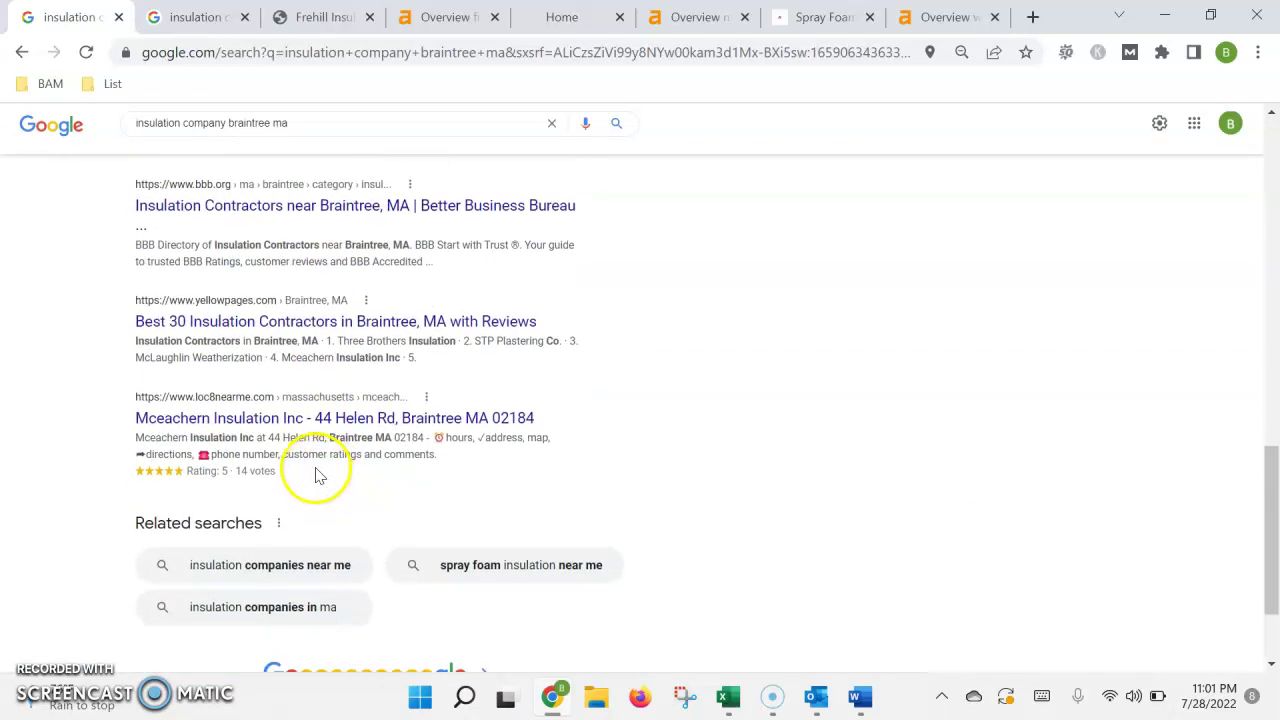
scroll(309, 451, down, 1)
scroll(310, 457, up, 1)
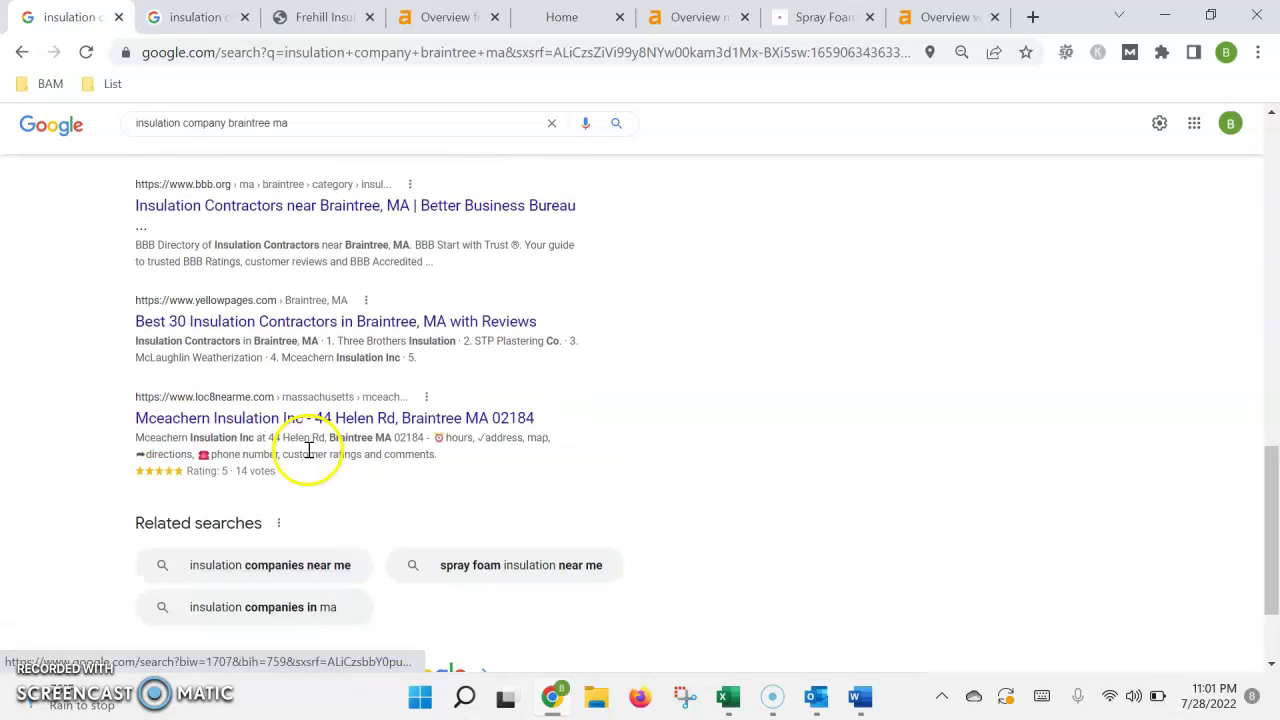
scroll(309, 451, up, 8)
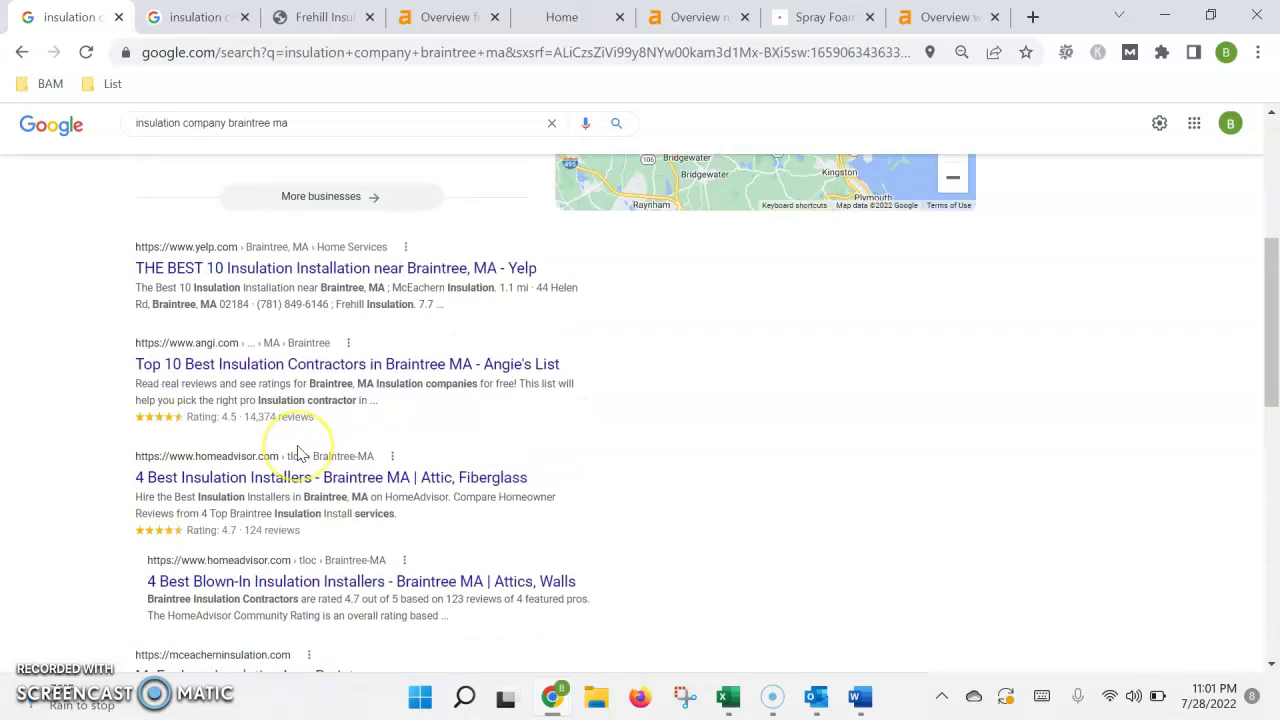
scroll(297, 453, up, 2)
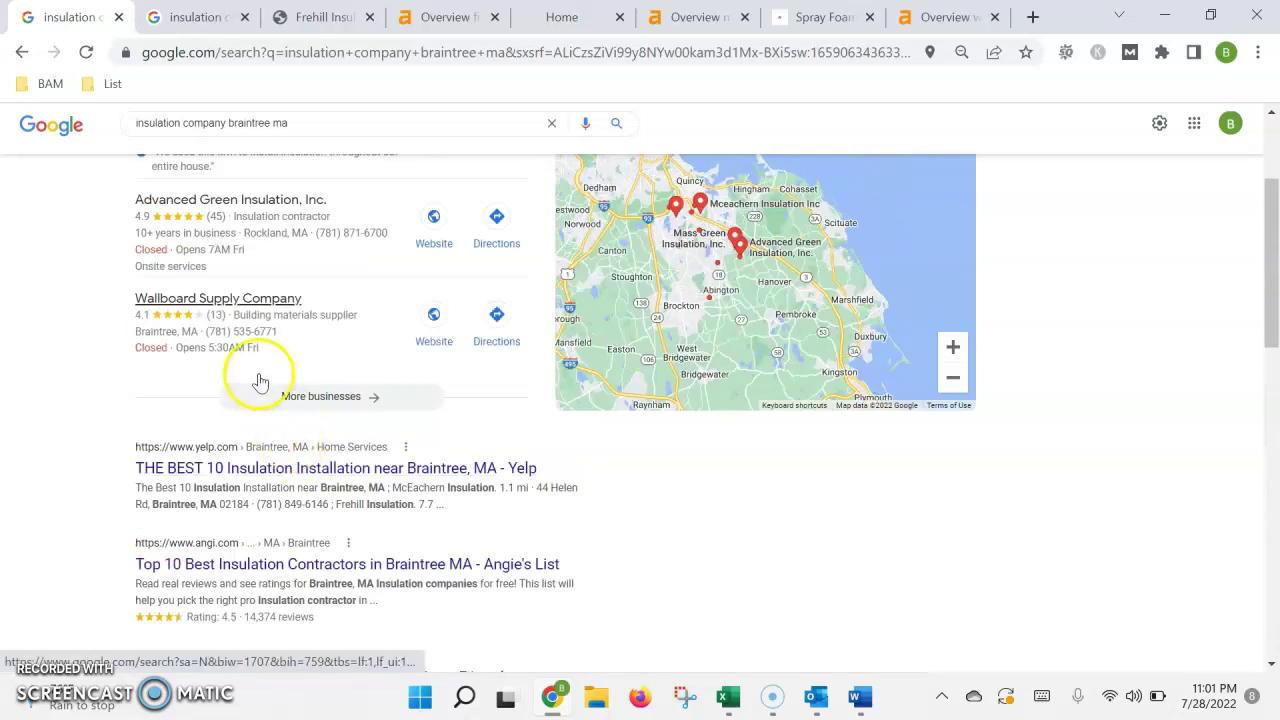
Switch to the Ahrefs overview of frehillinsulationma.com and examine its backlinks and referring domains figures.
click(443, 17)
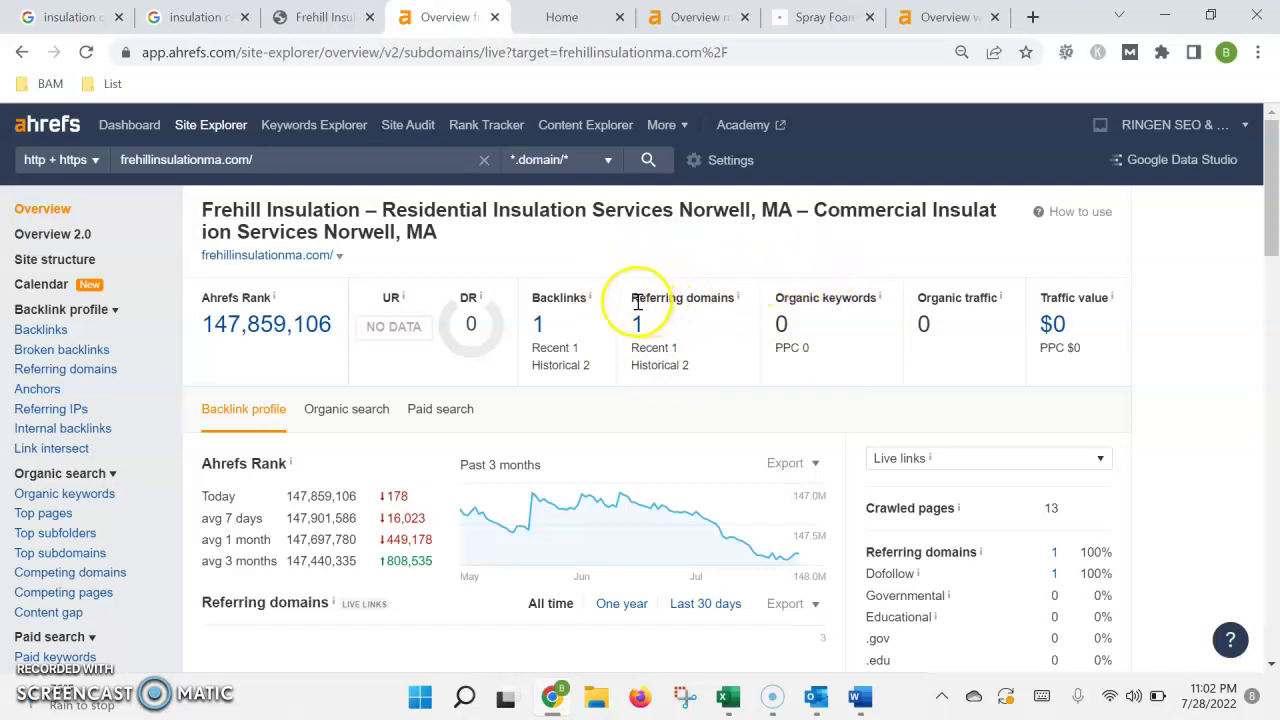
drag(718, 297, 733, 296)
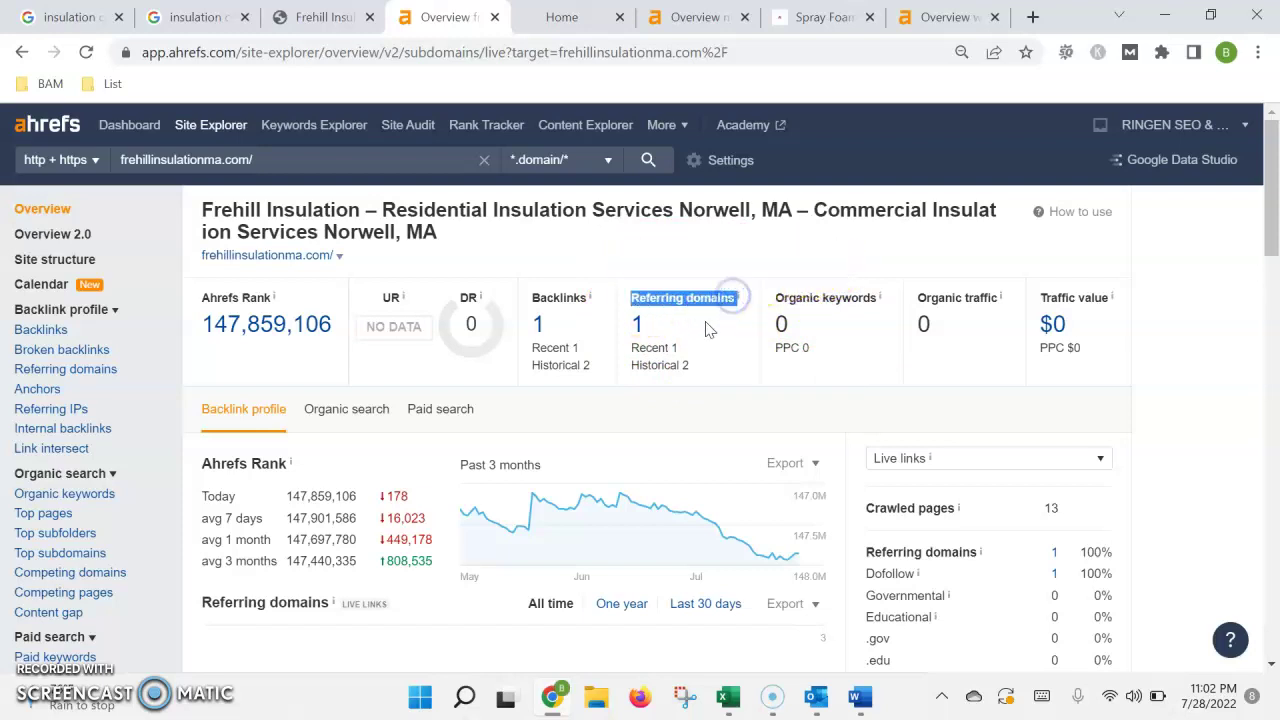
click(633, 270)
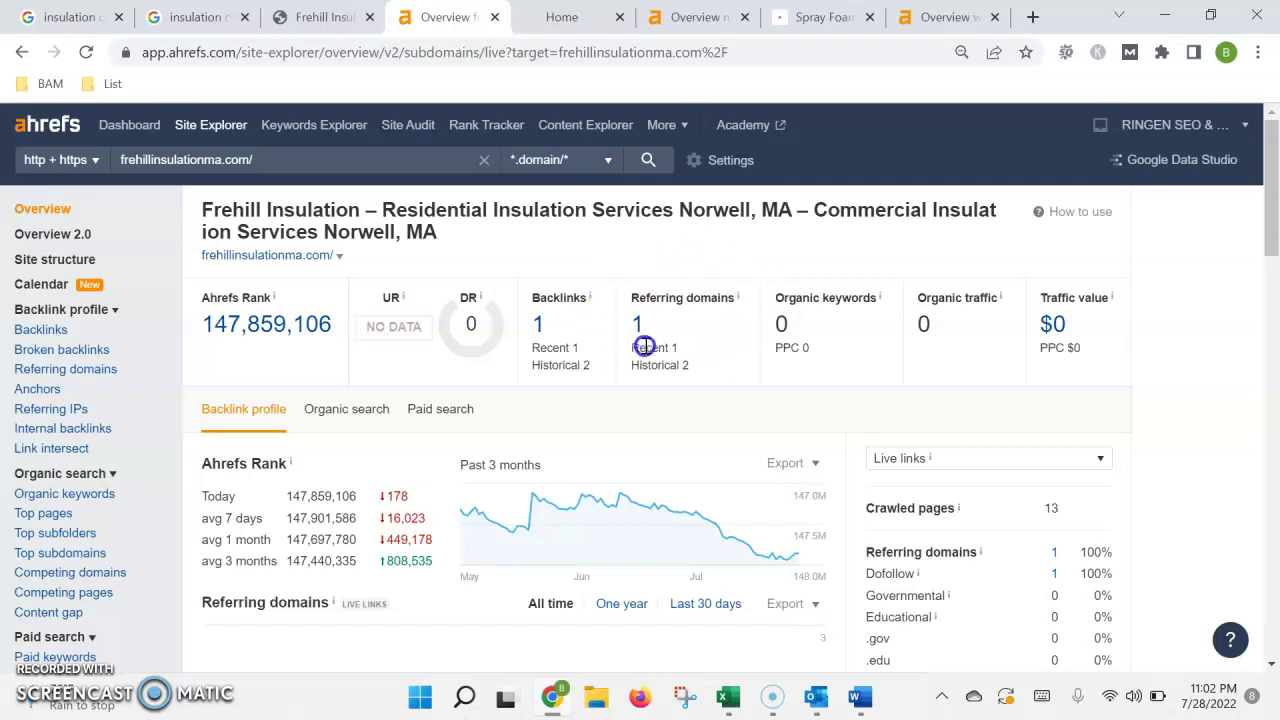
click(684, 338)
Revisit the Braintree search results and review the local and organic listings for "insulation company south shore ma".
click(80, 14)
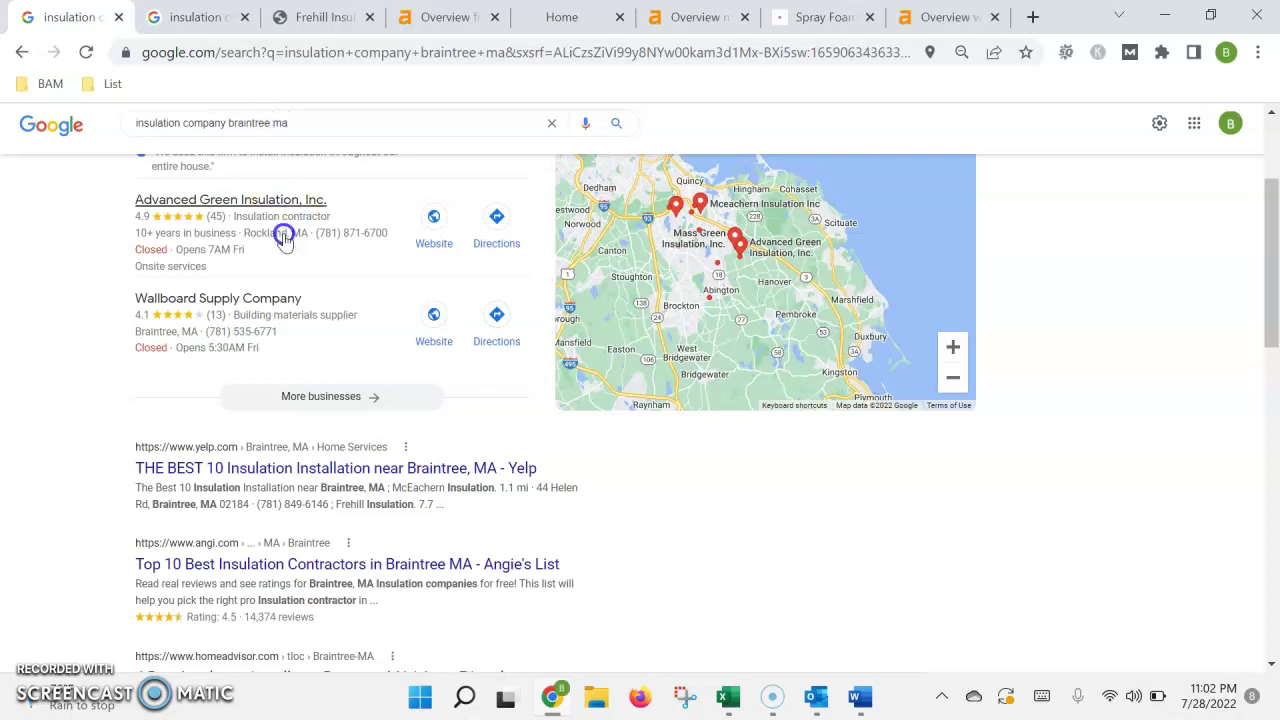
scroll(284, 238, down, 2)
click(175, 17)
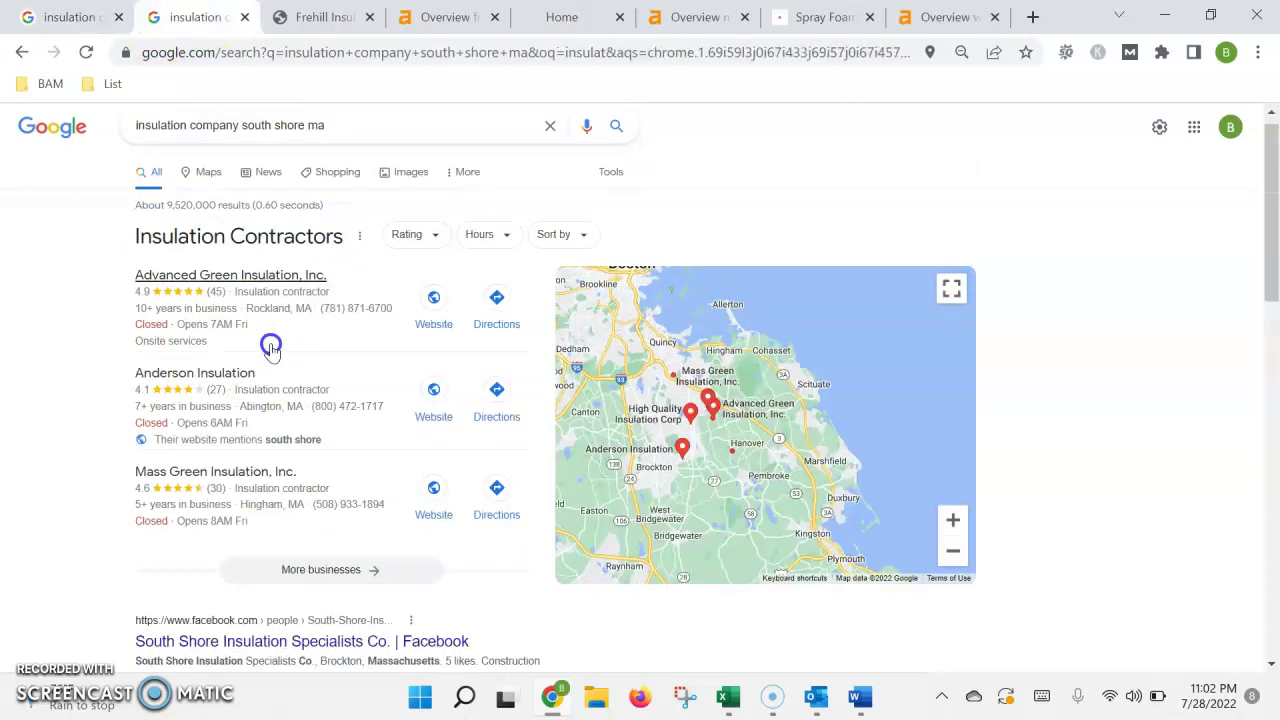
scroll(271, 347, down, 3)
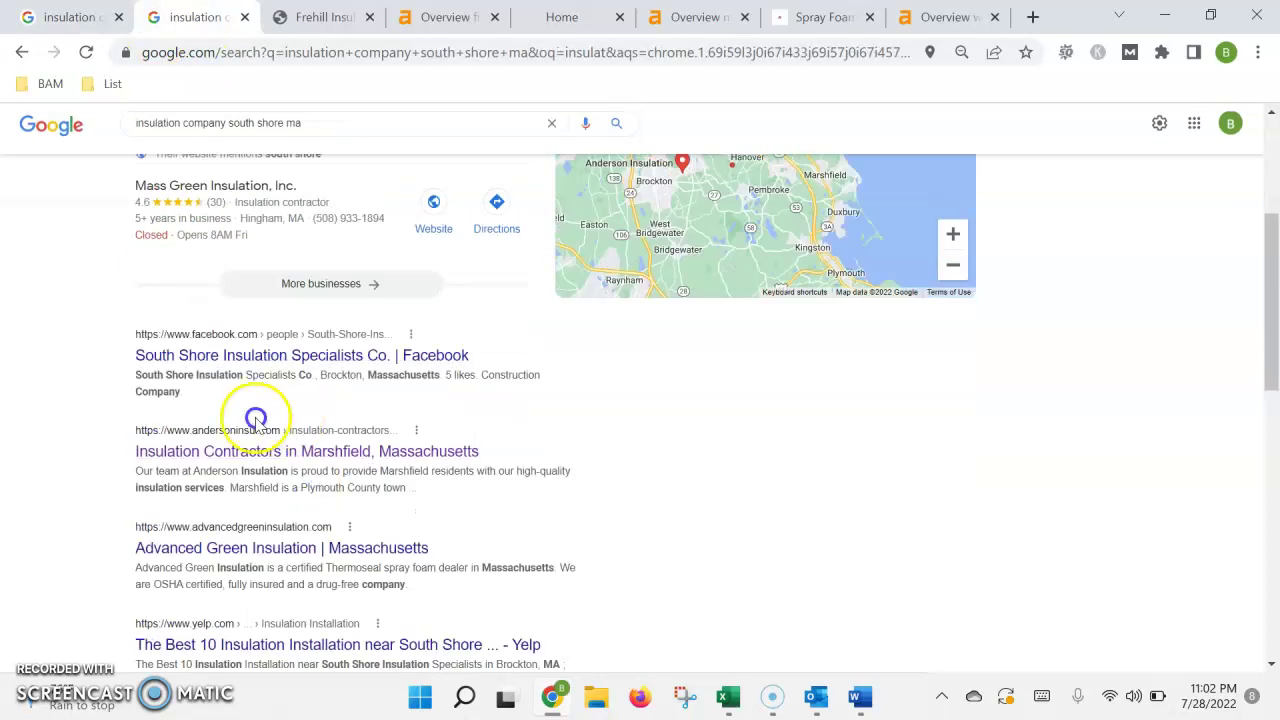
click(699, 16)
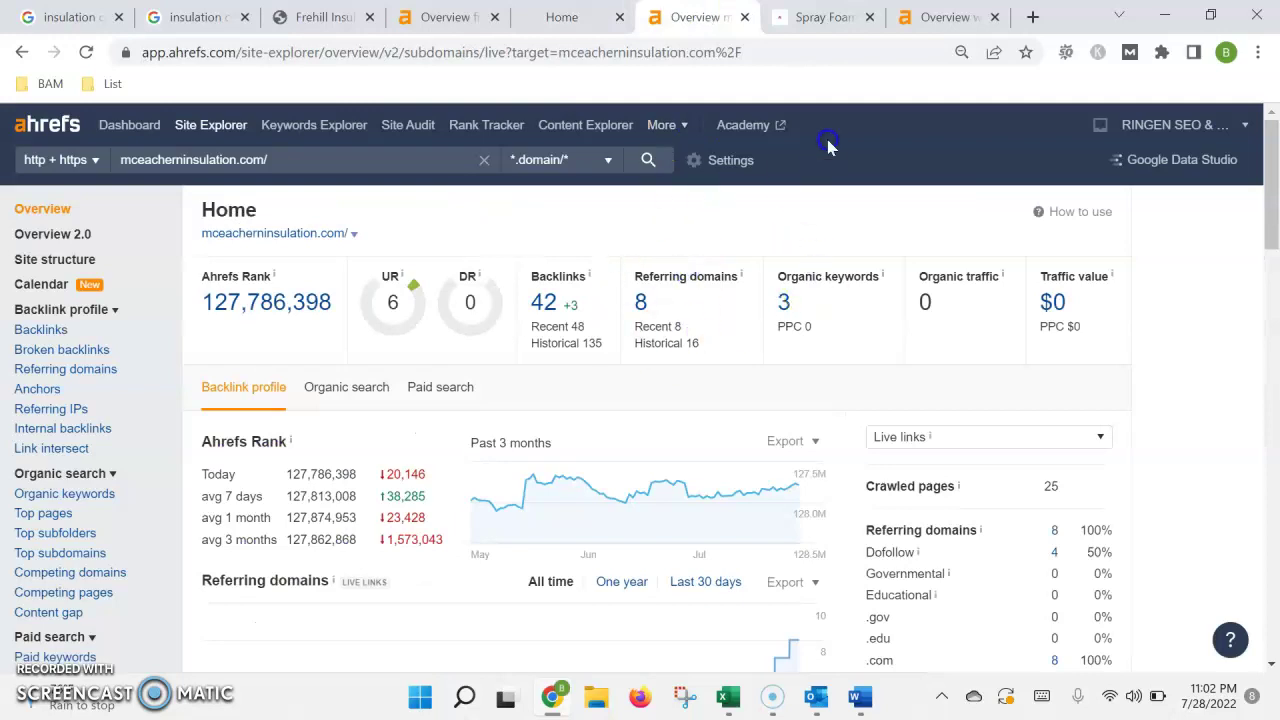
click(928, 18)
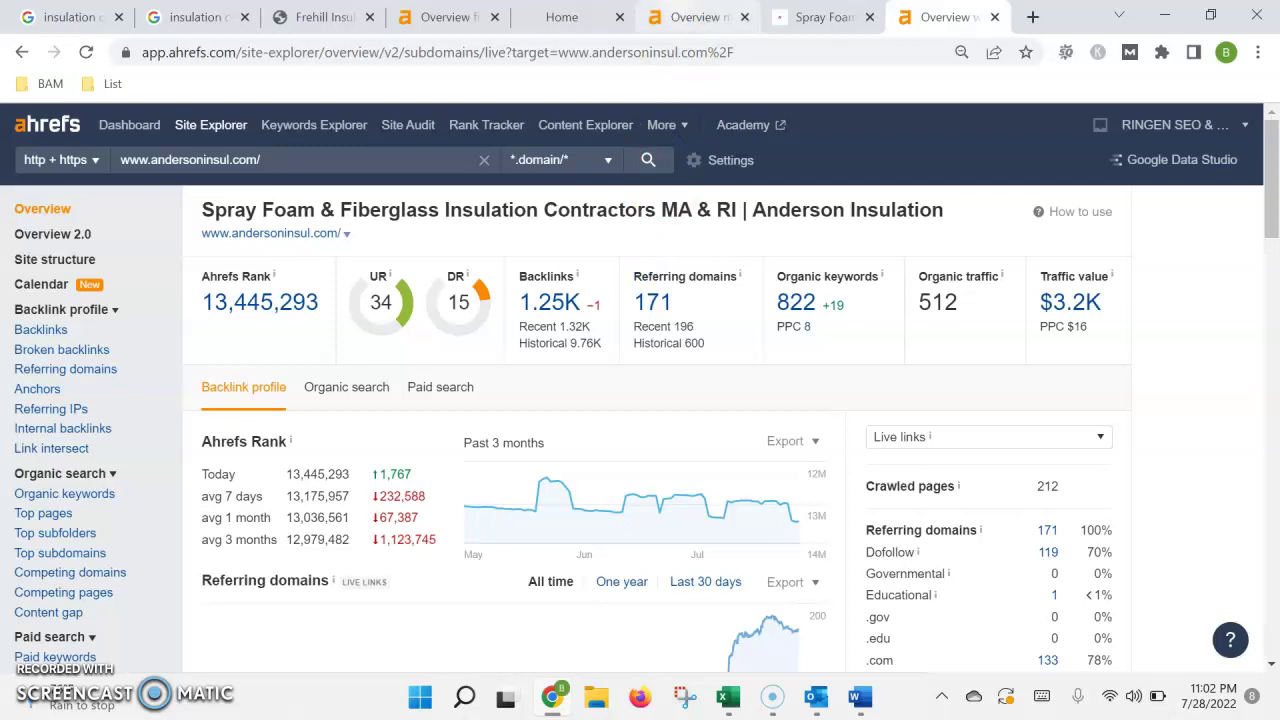
click(692, 17)
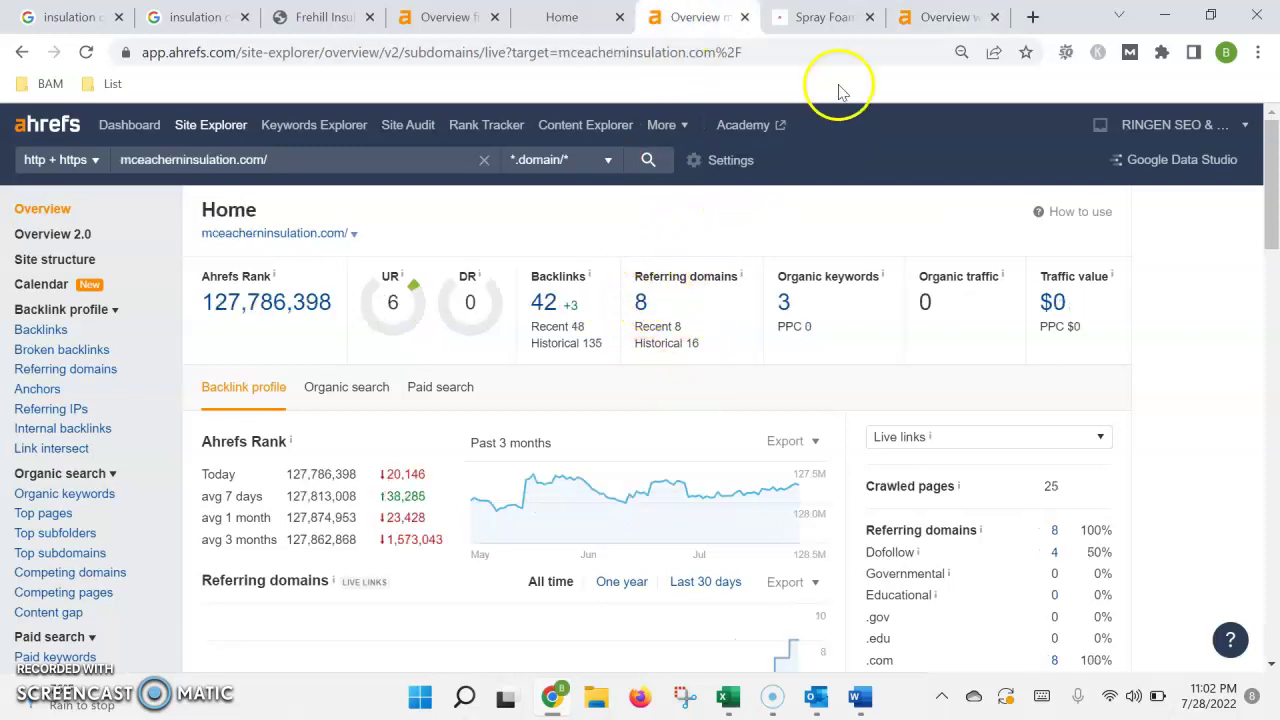
click(945, 18)
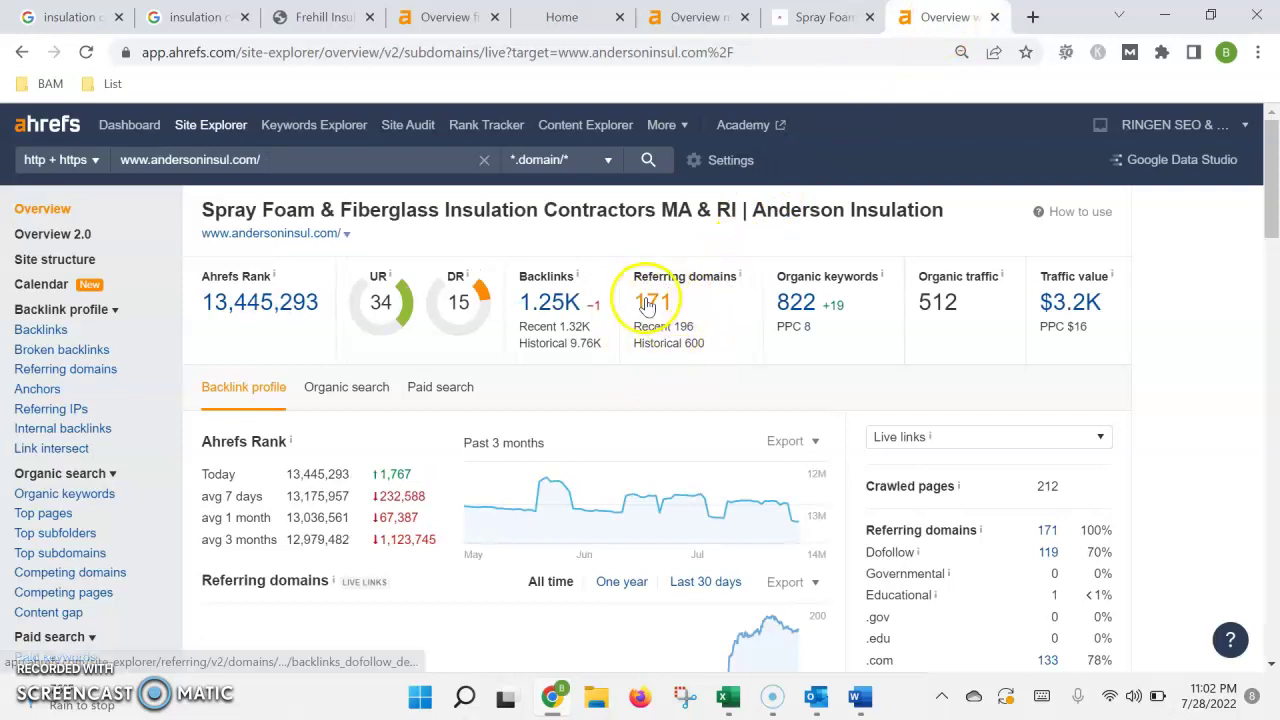
Return to the Ahrefs overview of frehillinsulationma.com and examine its page title wording and referring domains.
click(457, 18)
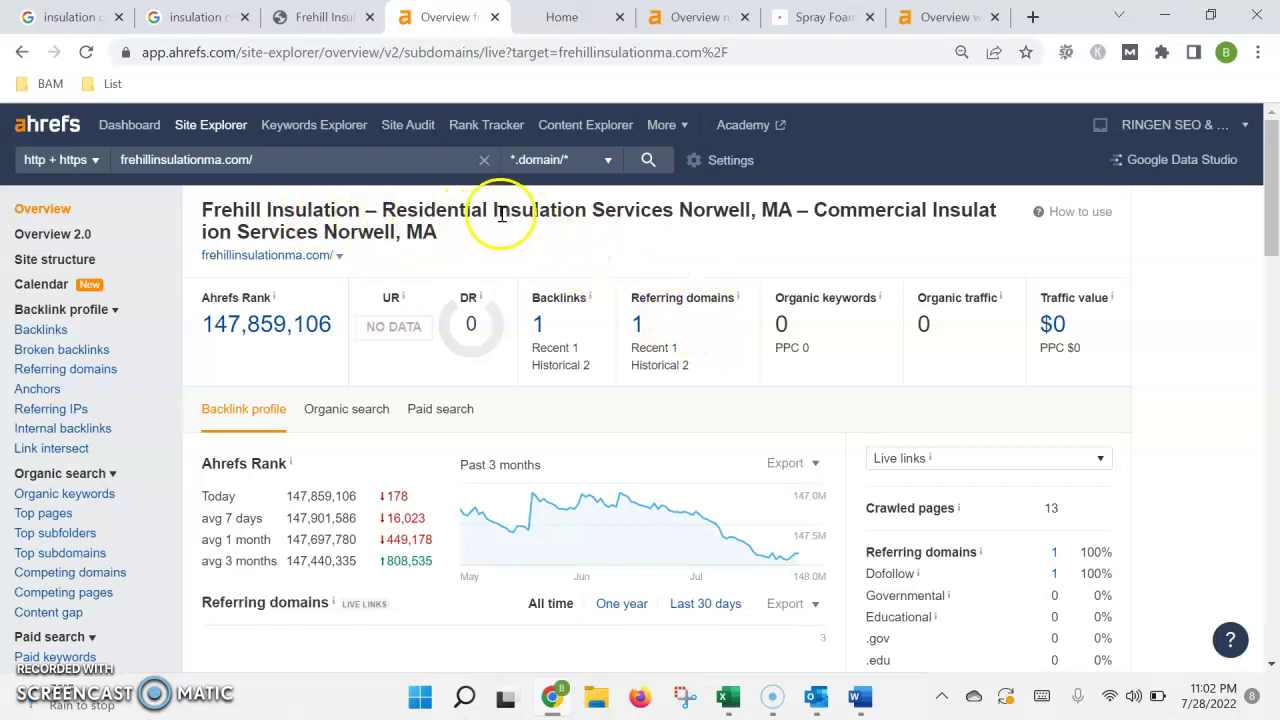
drag(500, 210, 603, 212)
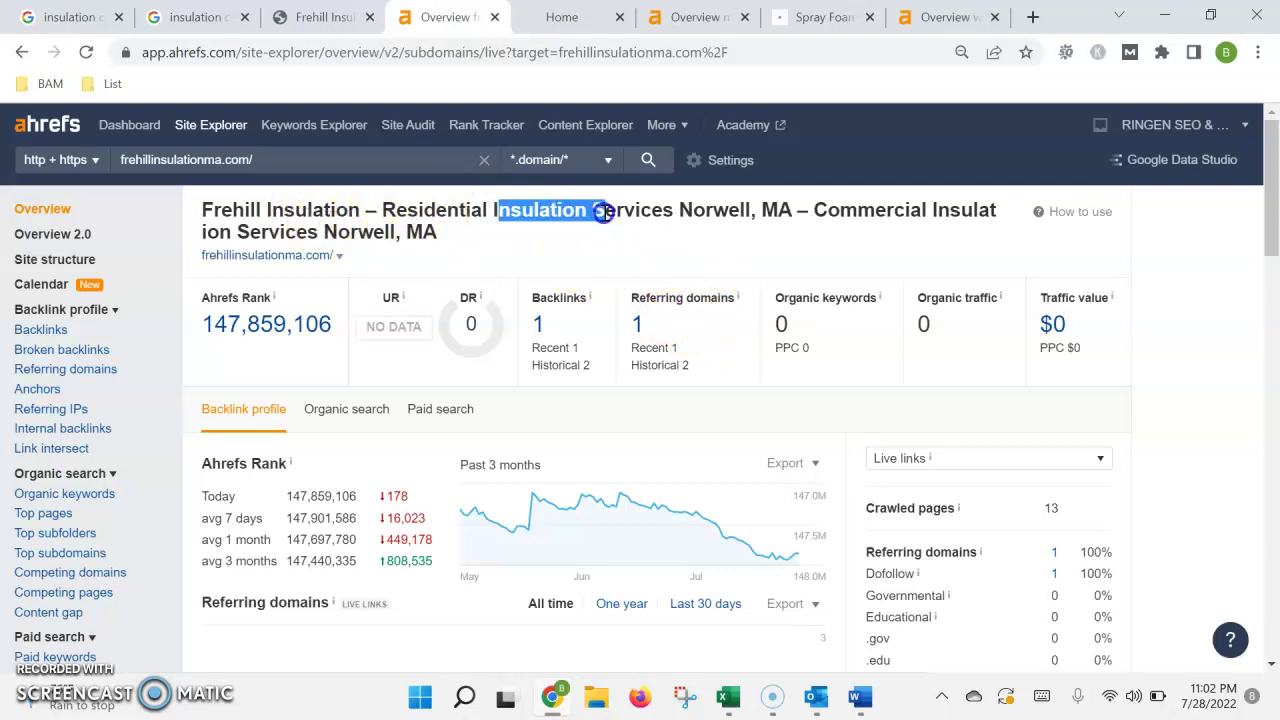
click(660, 317)
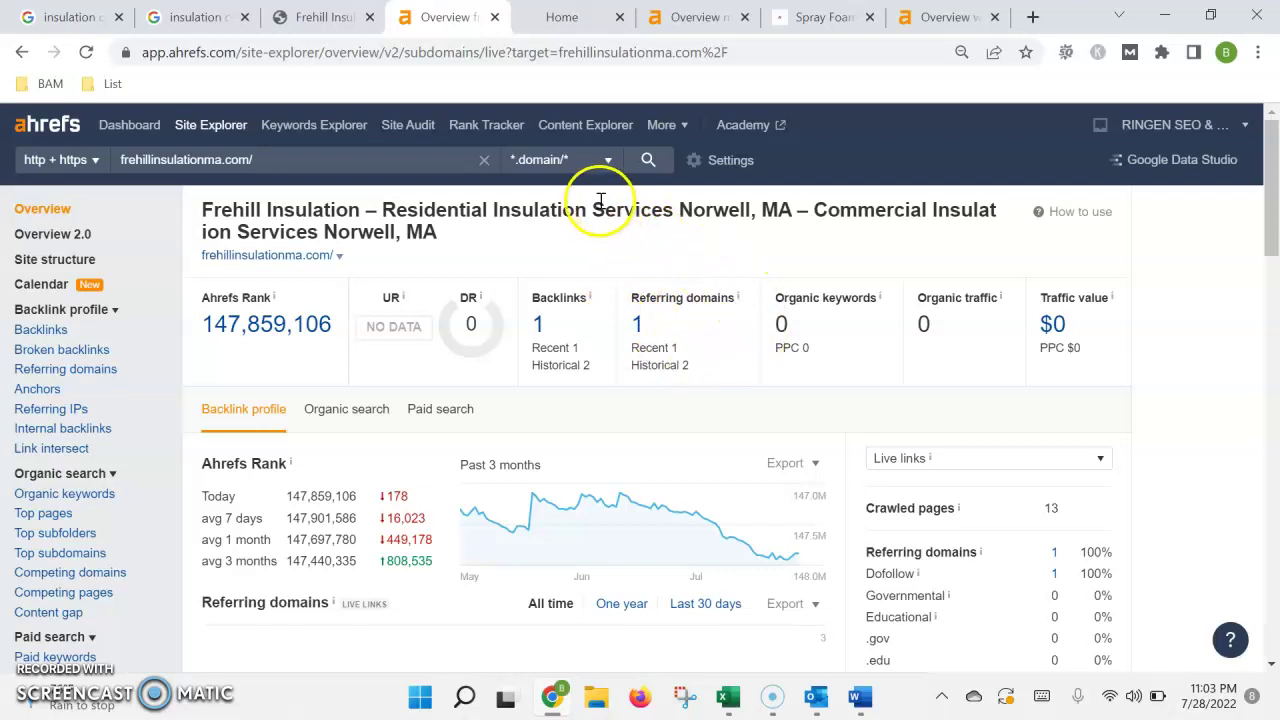
click(667, 299)
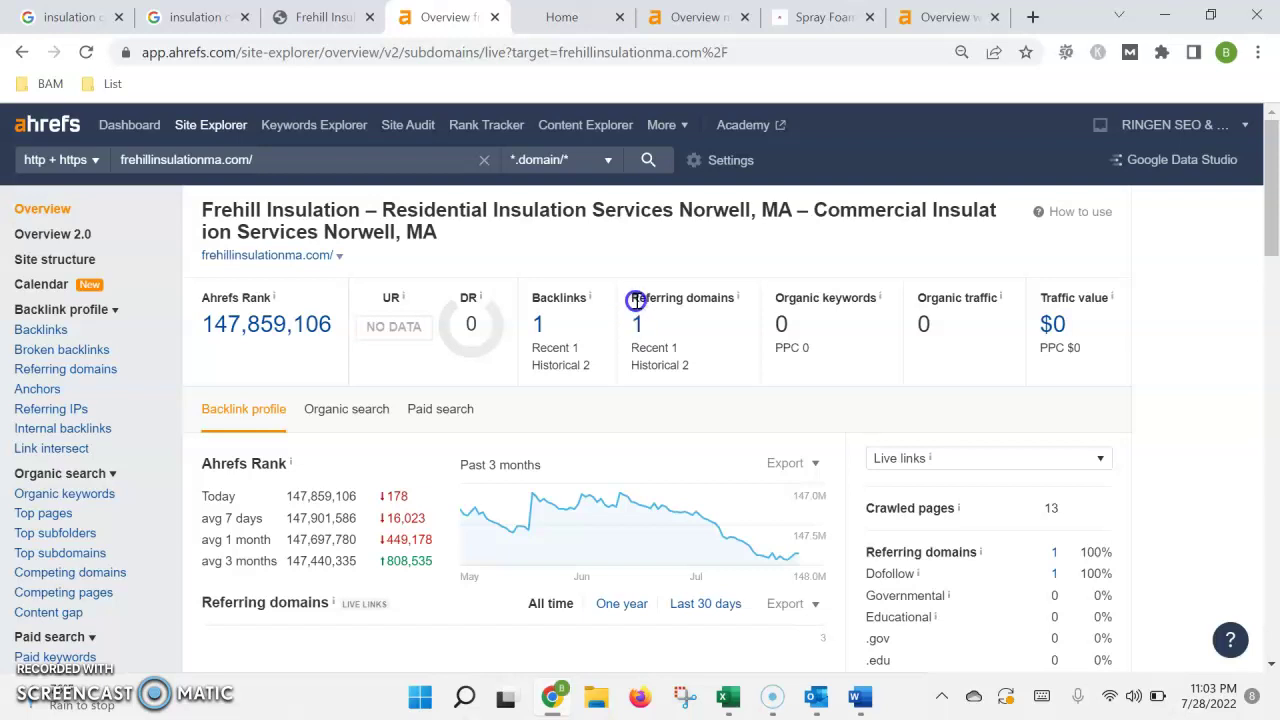
click(734, 299)
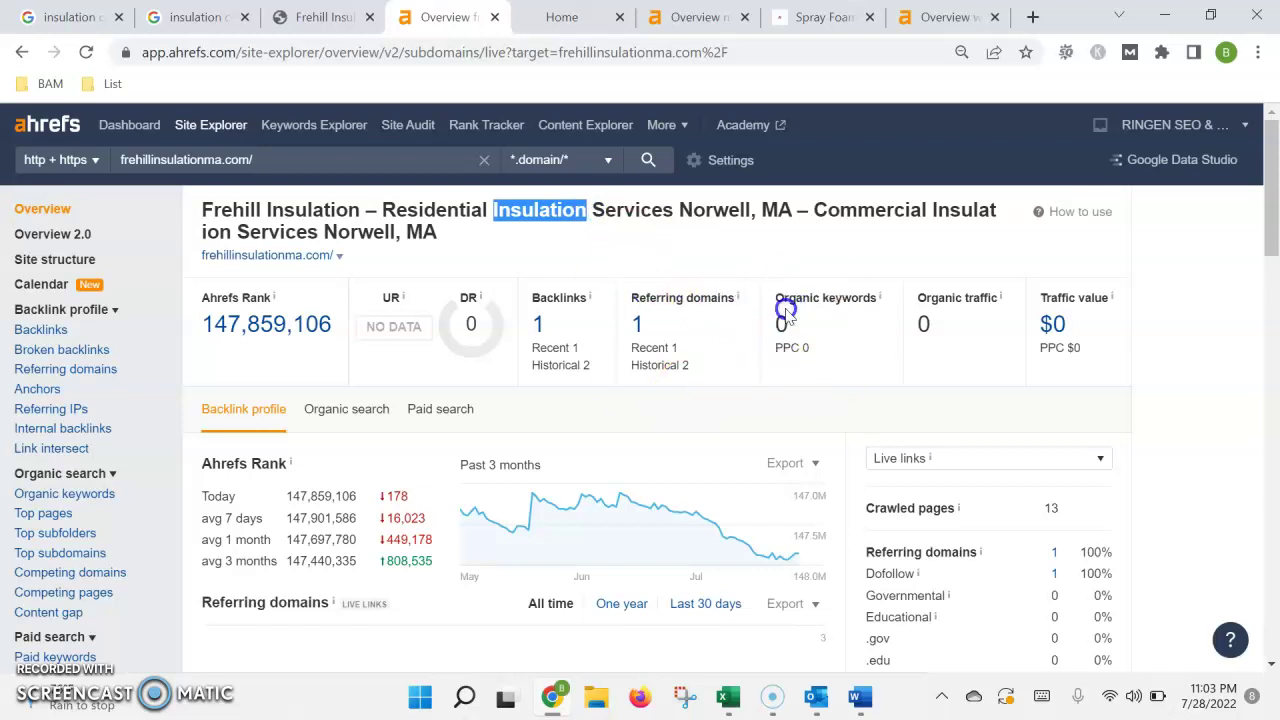
Return to Frehill Insulation's home page and review its process section, map, service cards and welcome text.
click(306, 17)
scroll(543, 314, down, 5)
scroll(543, 308, down, 10)
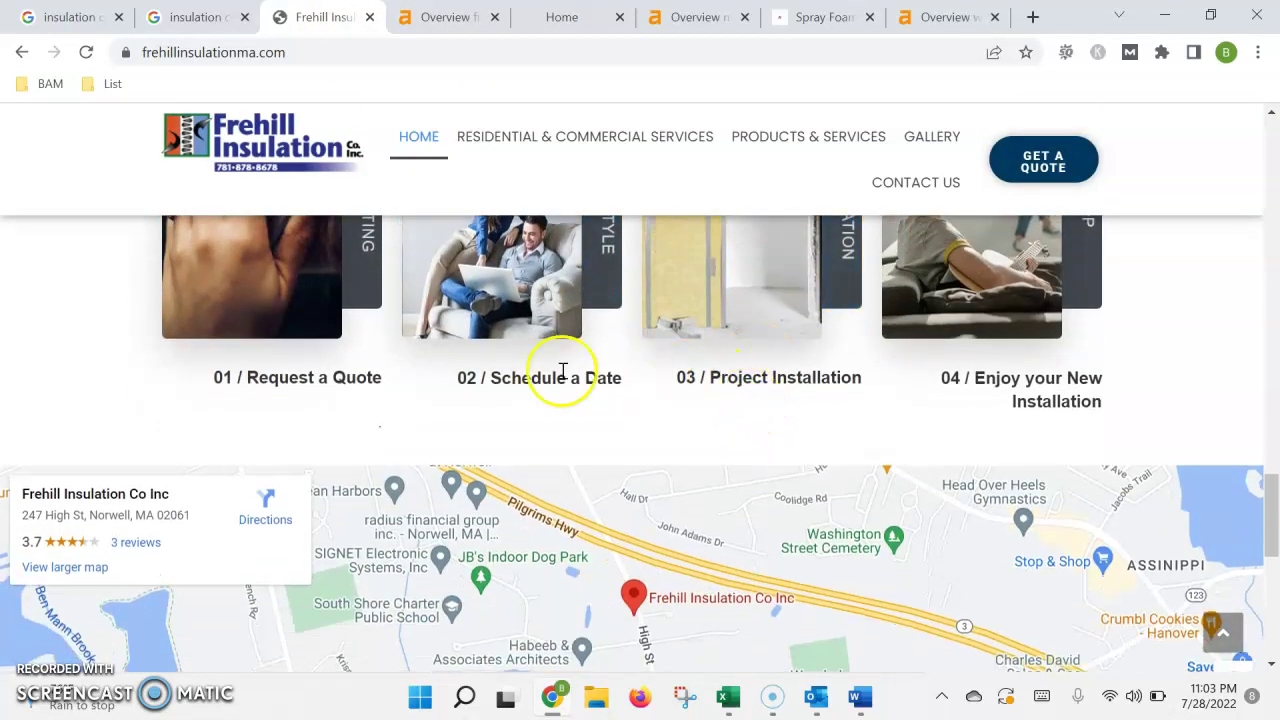
scroll(700, 377, up, 3)
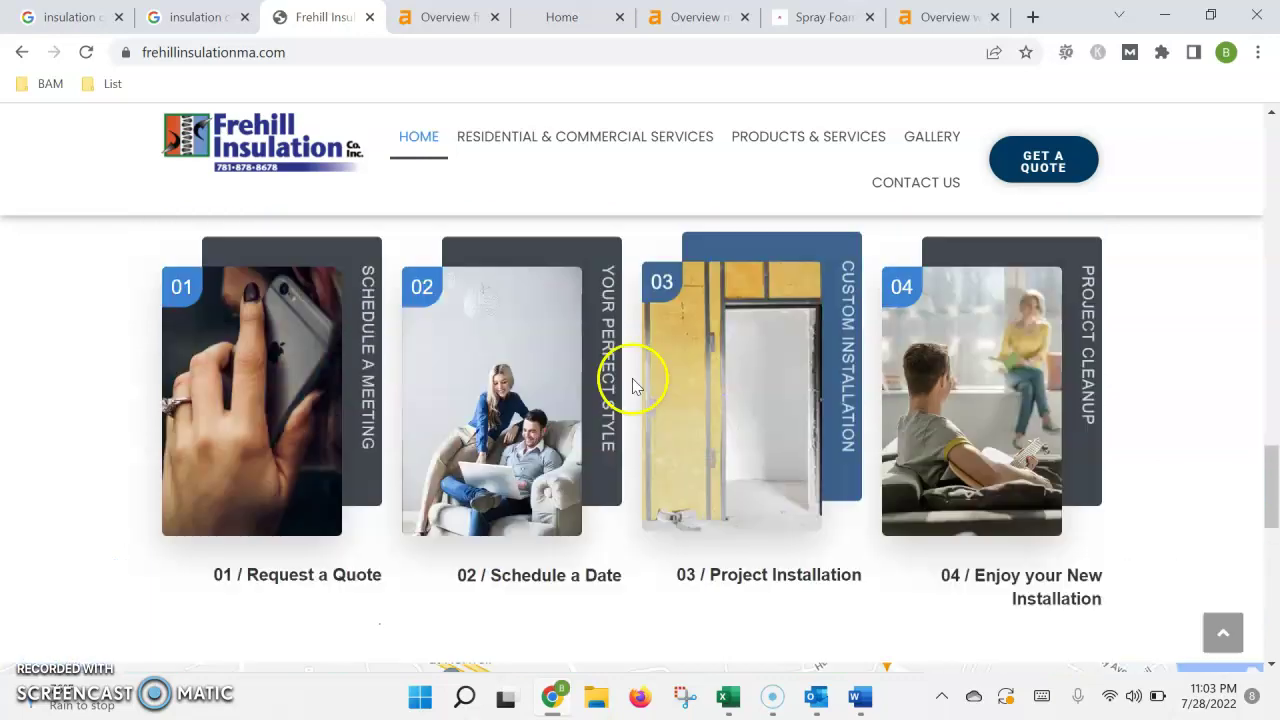
scroll(433, 460, up, 6)
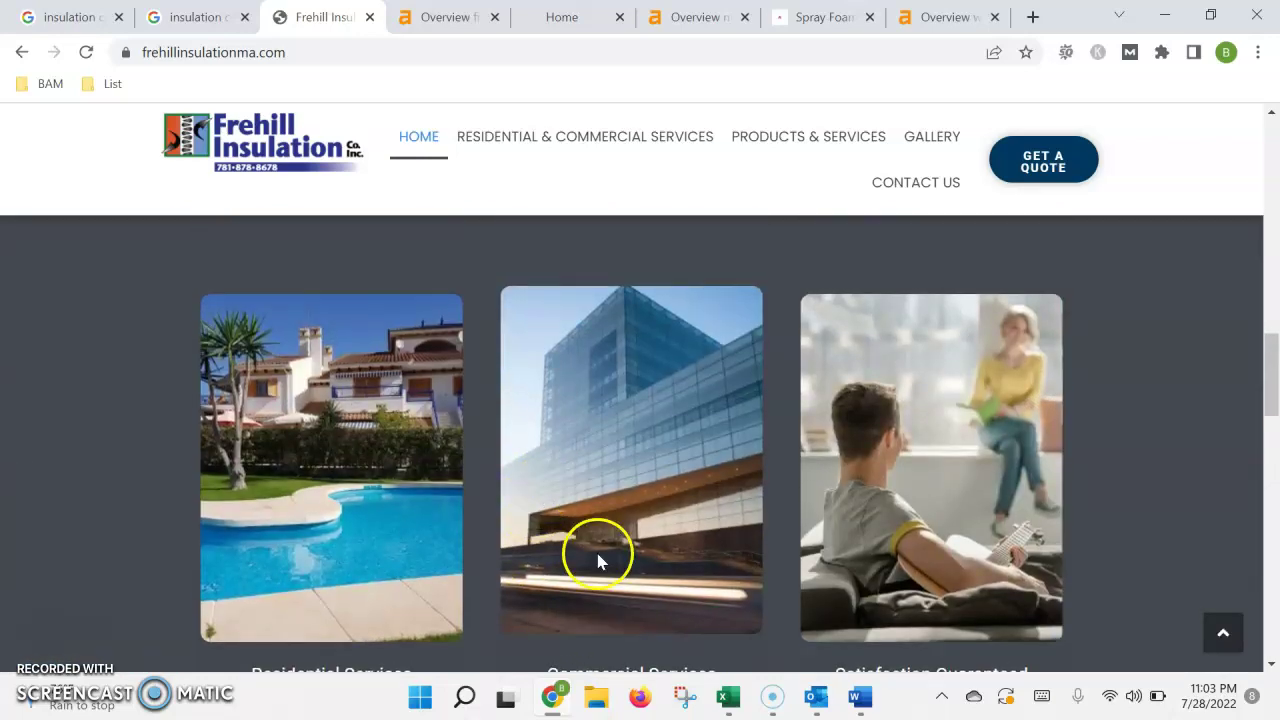
scroll(611, 611, down, 3)
scroll(648, 395, up, 10)
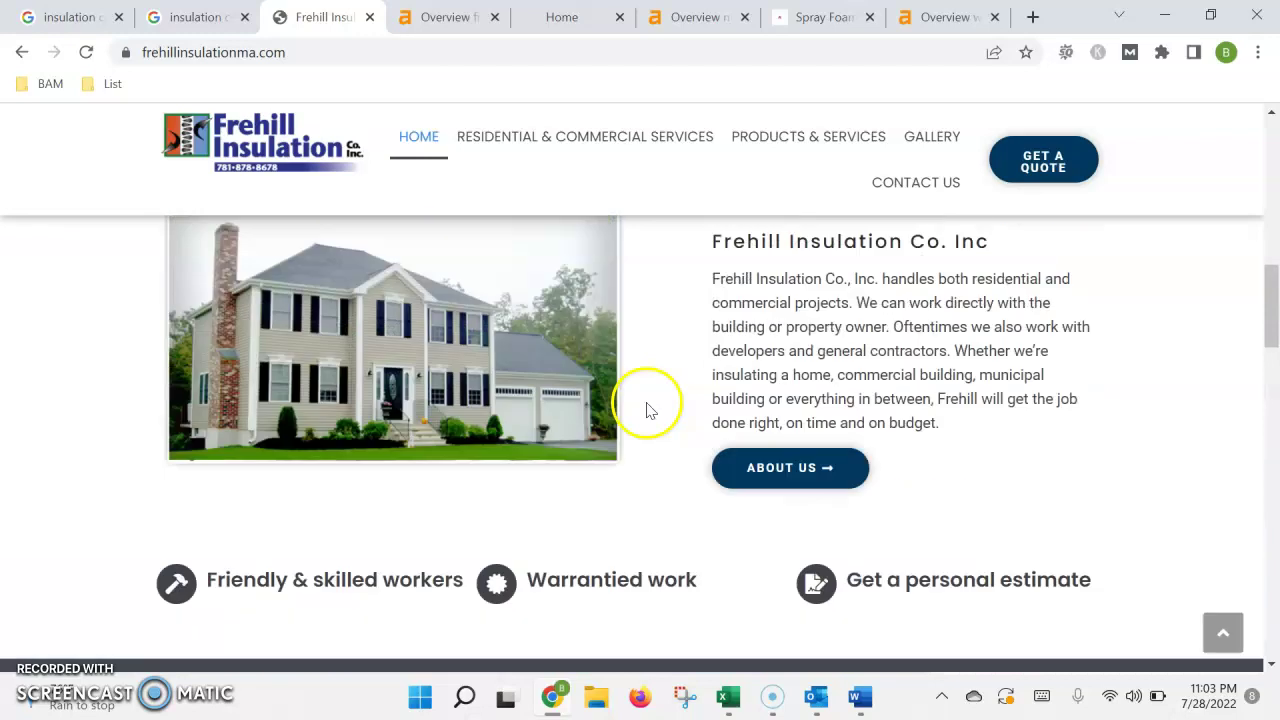
scroll(689, 486, down, 3)
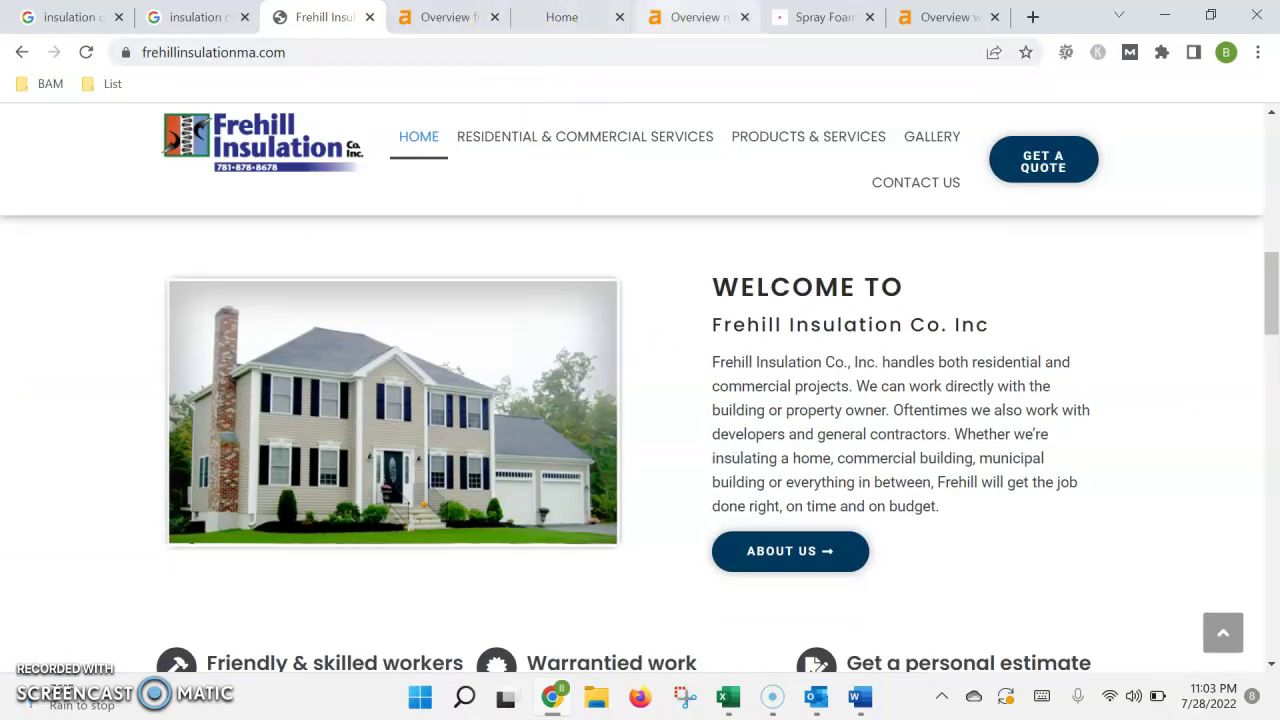
click(700, 17)
click(930, 17)
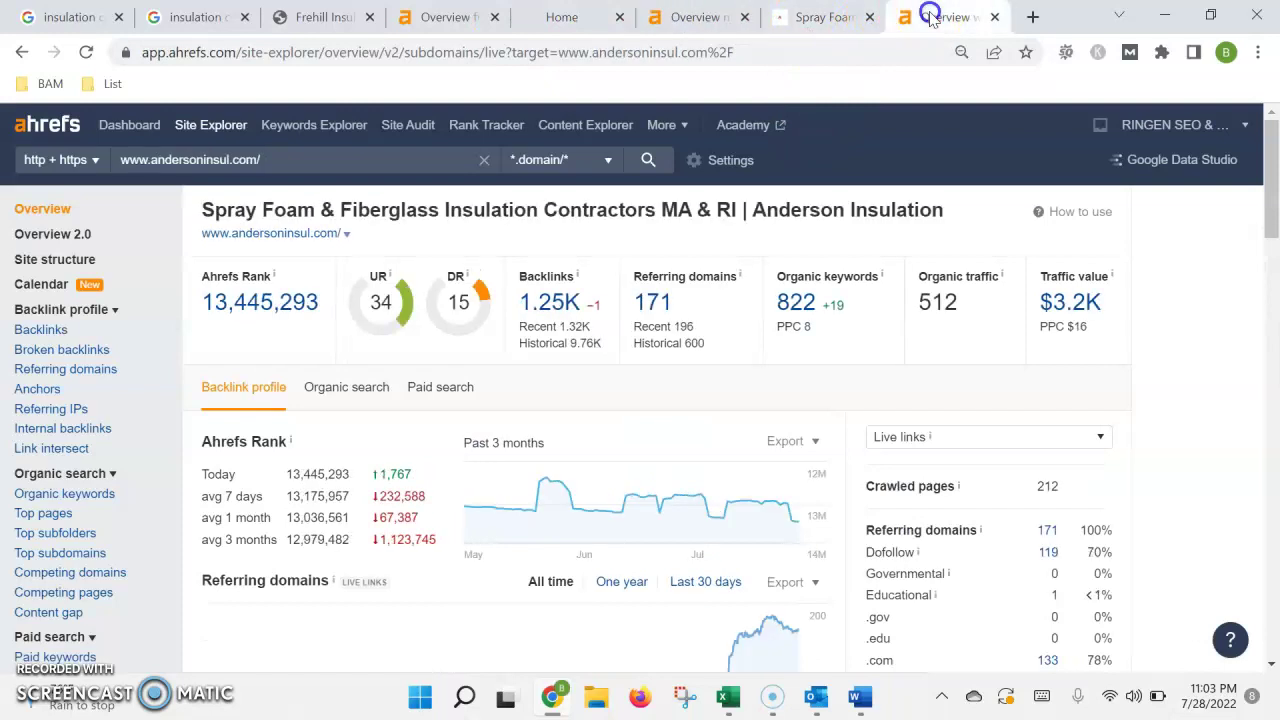
click(824, 276)
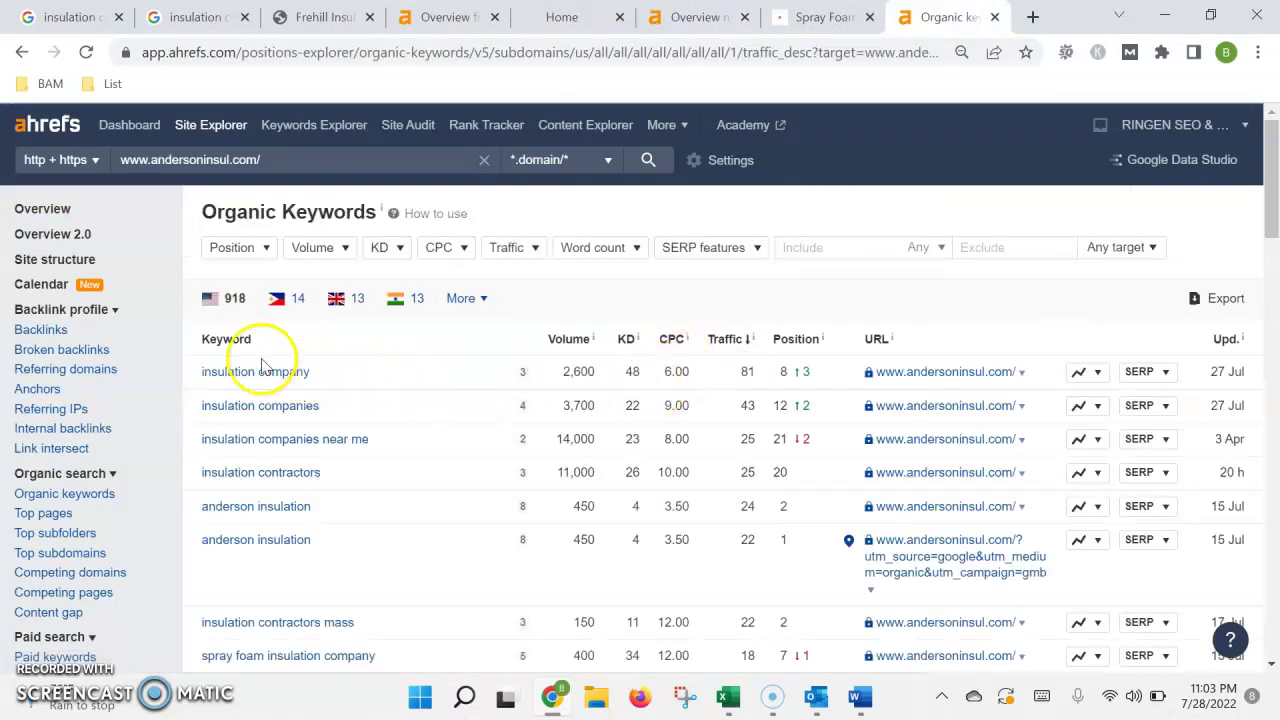
scroll(265, 400, down, 1)
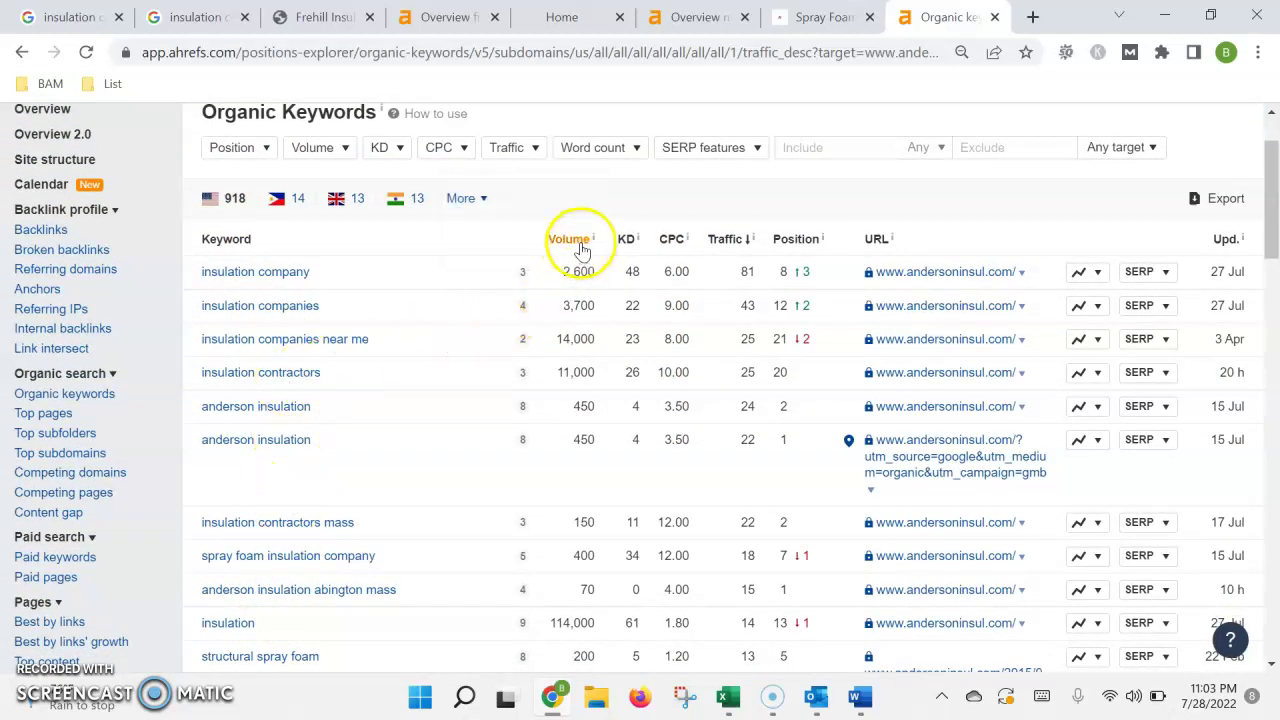
scroll(577, 425, down, 1)
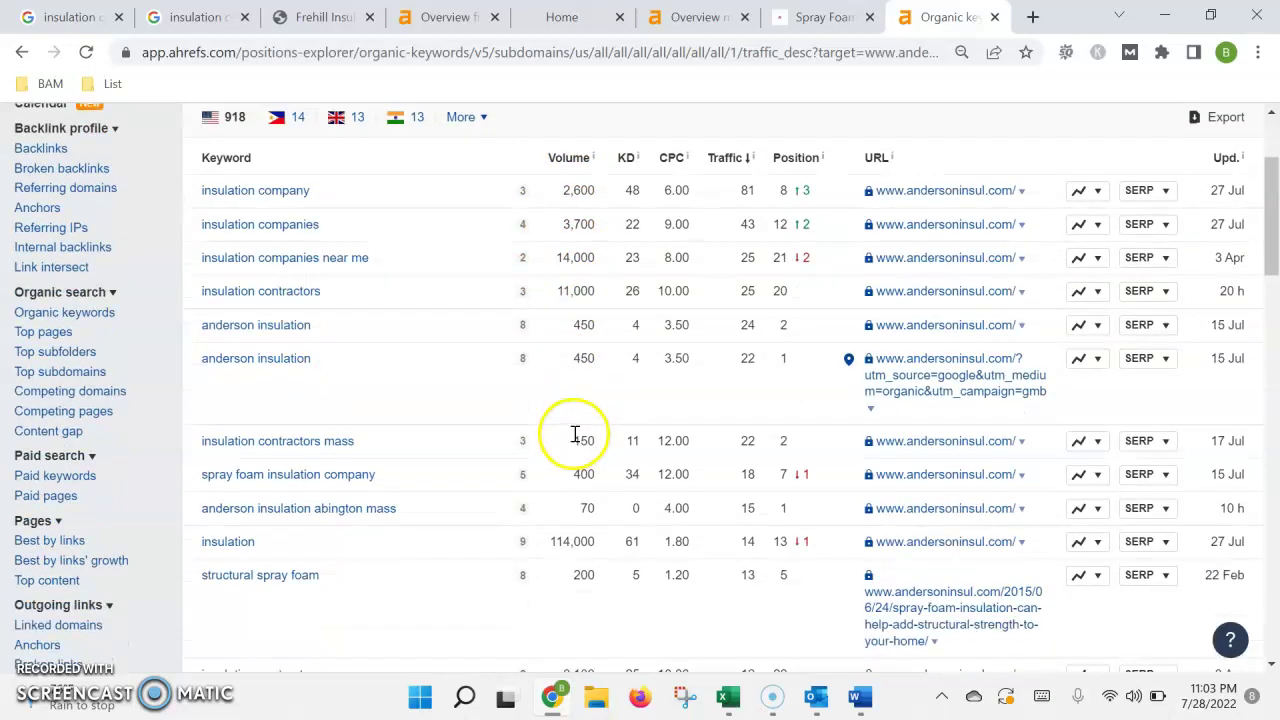
scroll(575, 433, down, 1)
scroll(575, 440, down, 2)
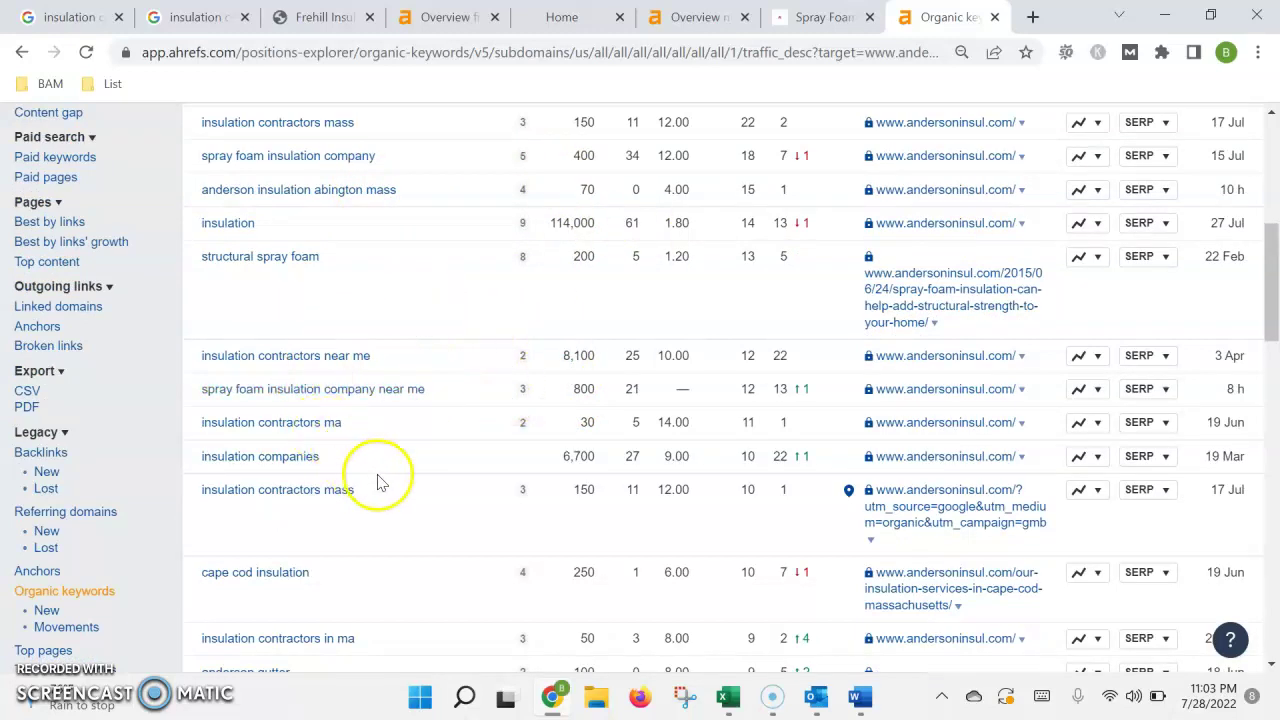
Examine the report's further location-based and spray foam keywords, then return to the "insulation contractors mass" entry.
scroll(330, 360, down, 1)
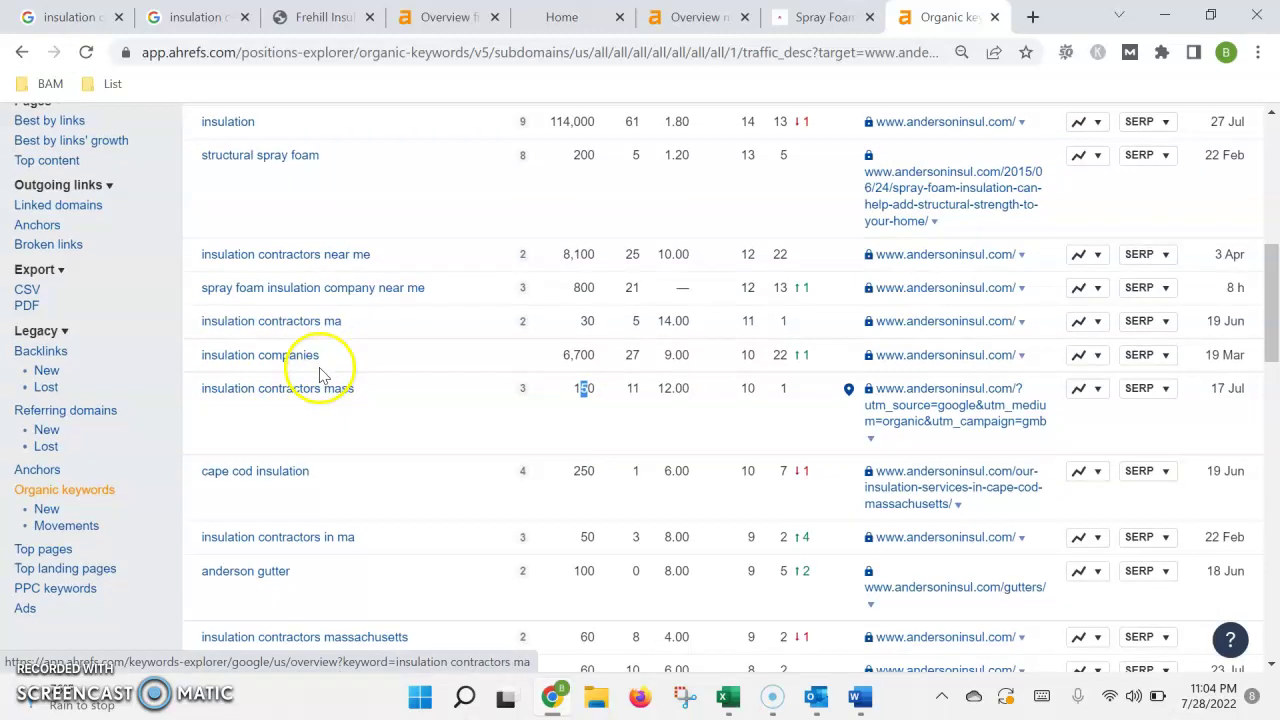
scroll(323, 371, down, 2)
scroll(517, 375, down, 1)
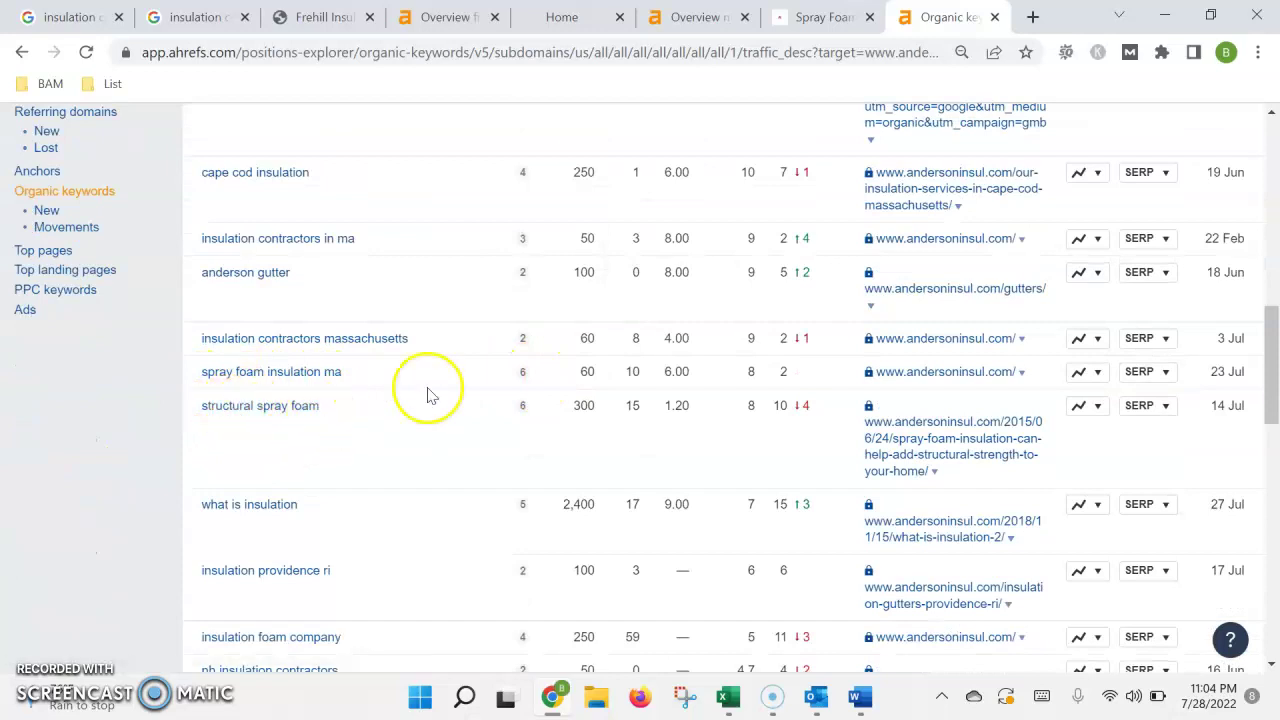
scroll(290, 472, down, 1)
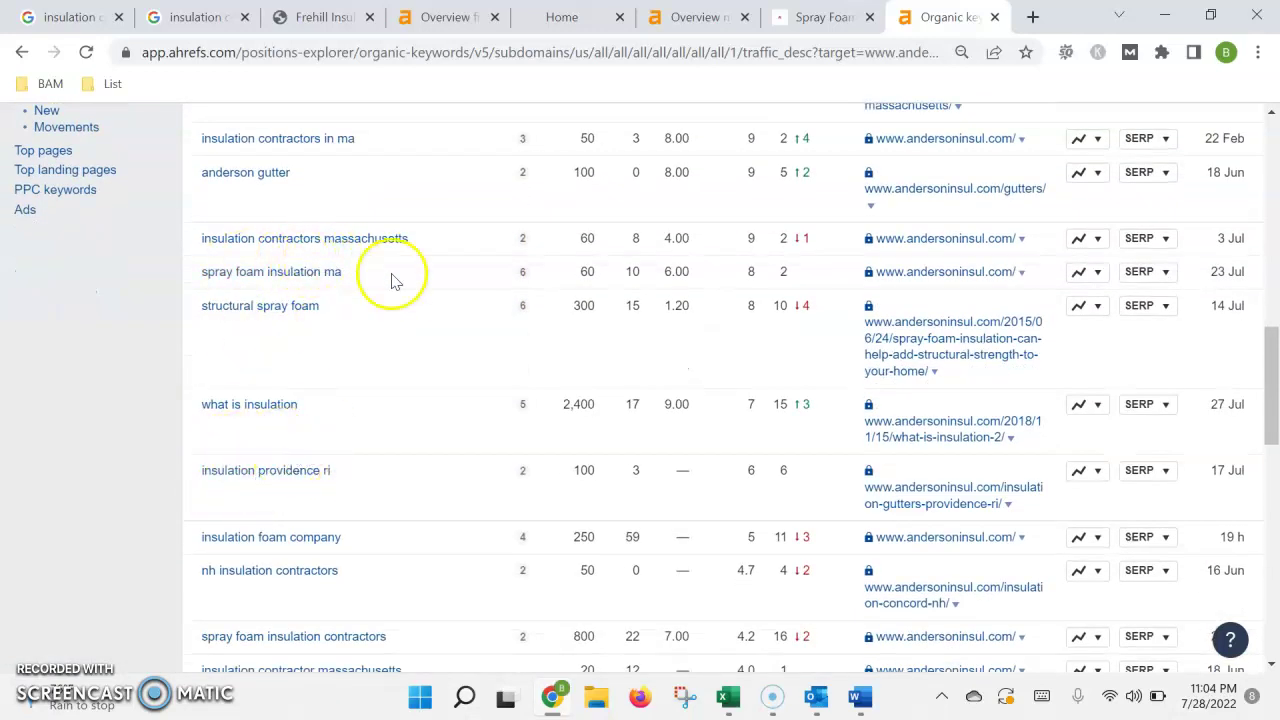
scroll(477, 323, up, 4)
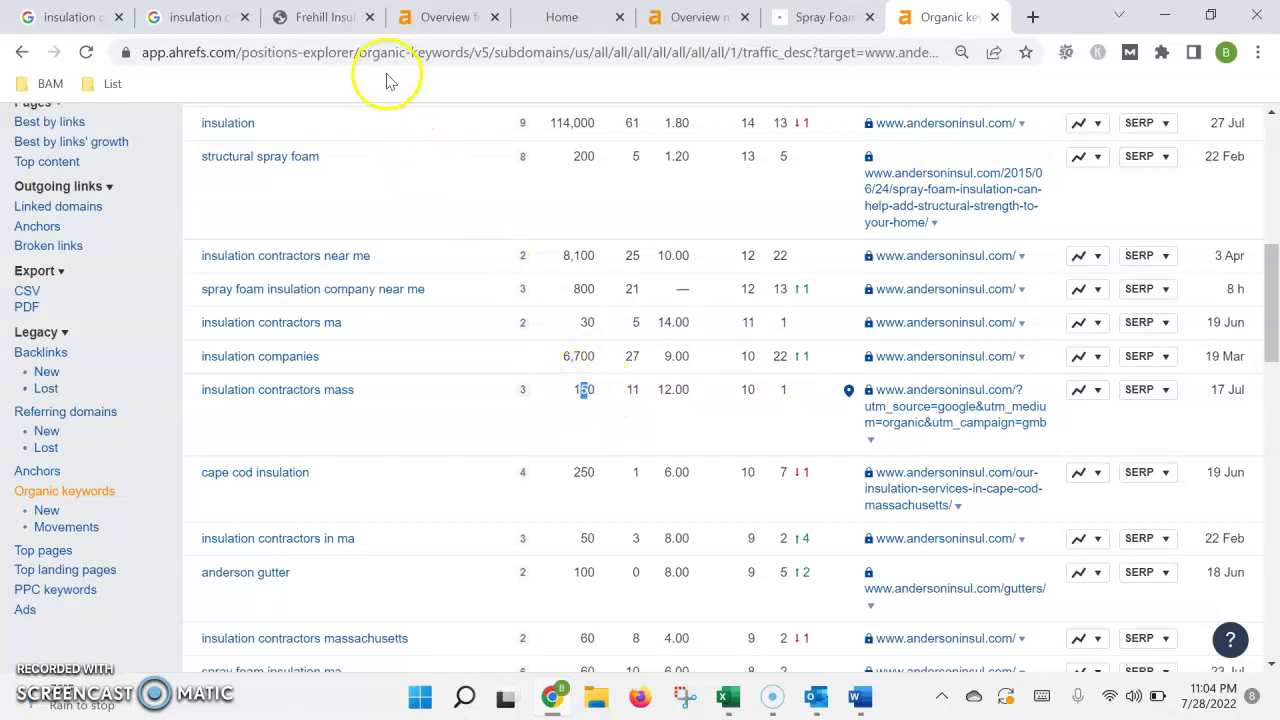
Return to Frehill Insulation's home page and examine it from the header and banner to the selling points below the welcome text.
click(320, 12)
scroll(485, 322, up, 5)
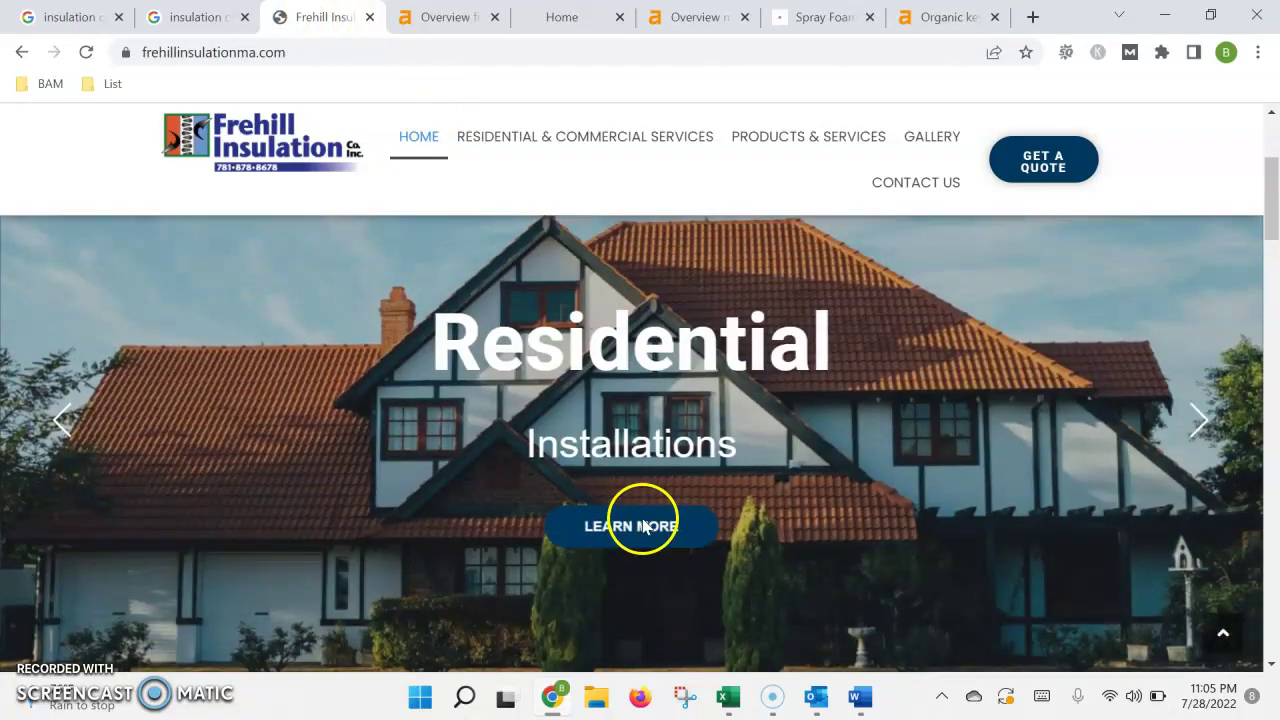
scroll(535, 266, up, 3)
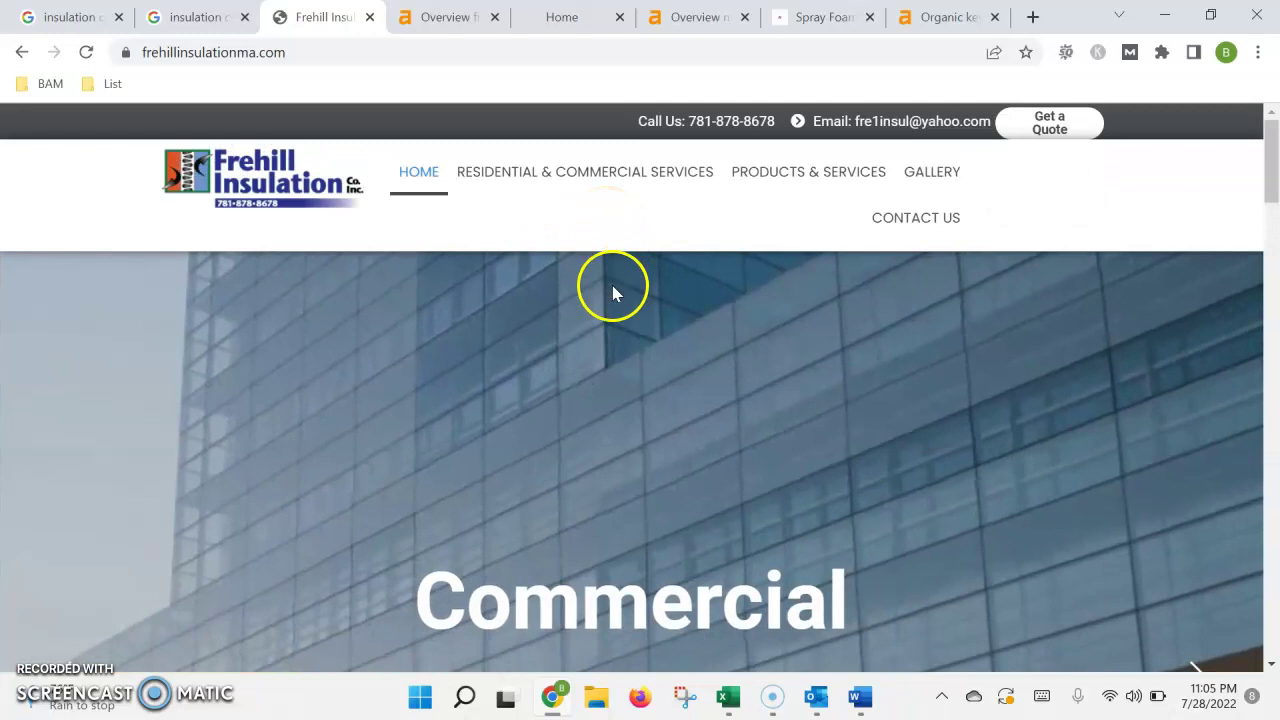
scroll(612, 299, down, 2)
scroll(612, 297, down, 4)
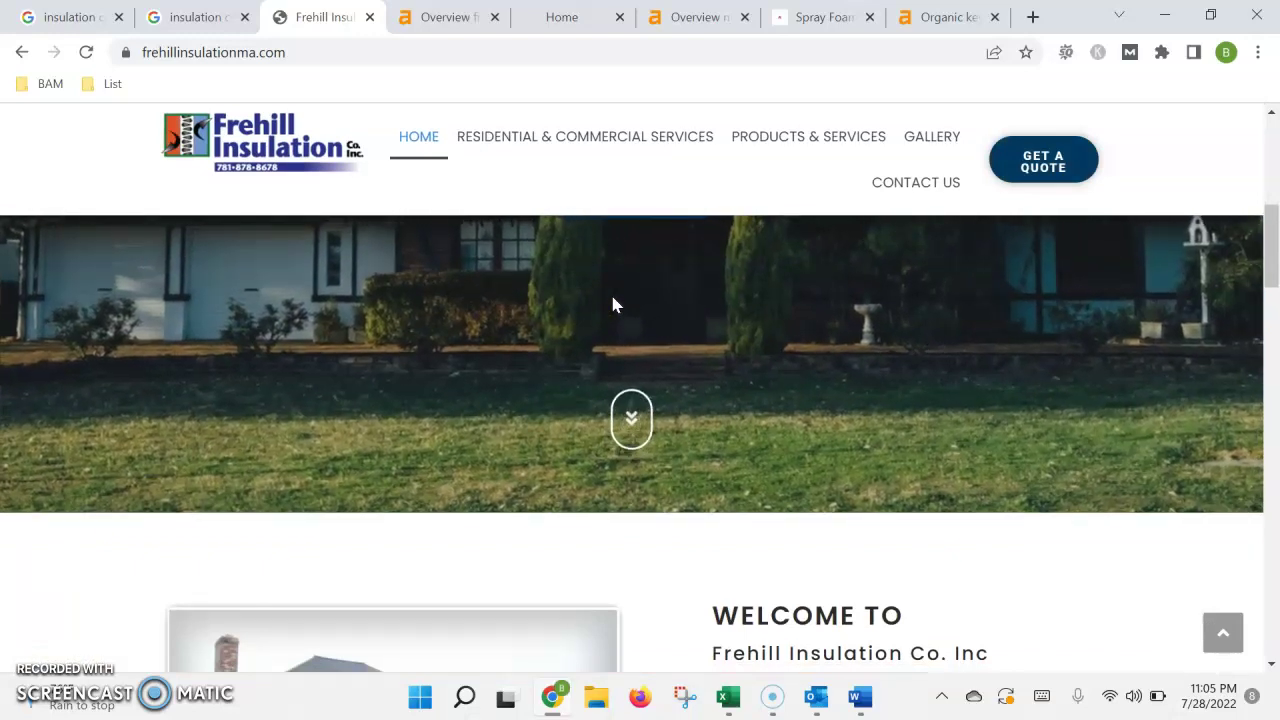
scroll(614, 305, down, 1)
scroll(614, 303, down, 2)
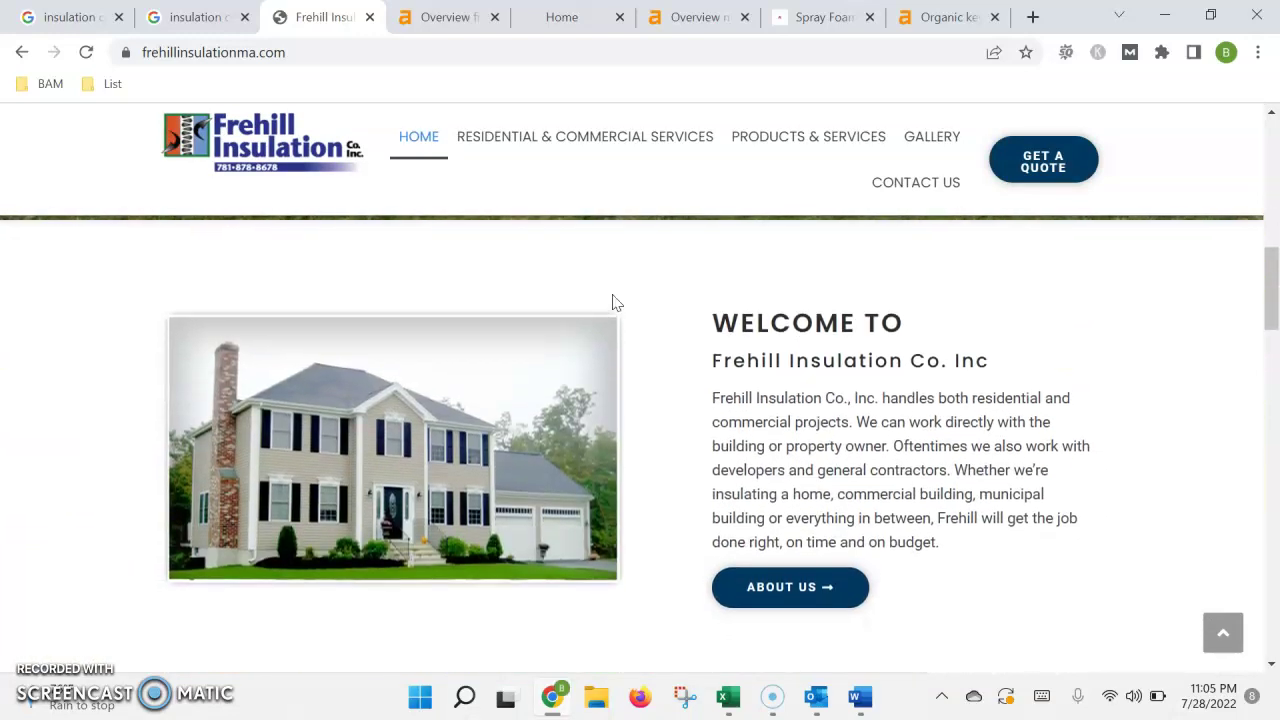
scroll(612, 298, down, 3)
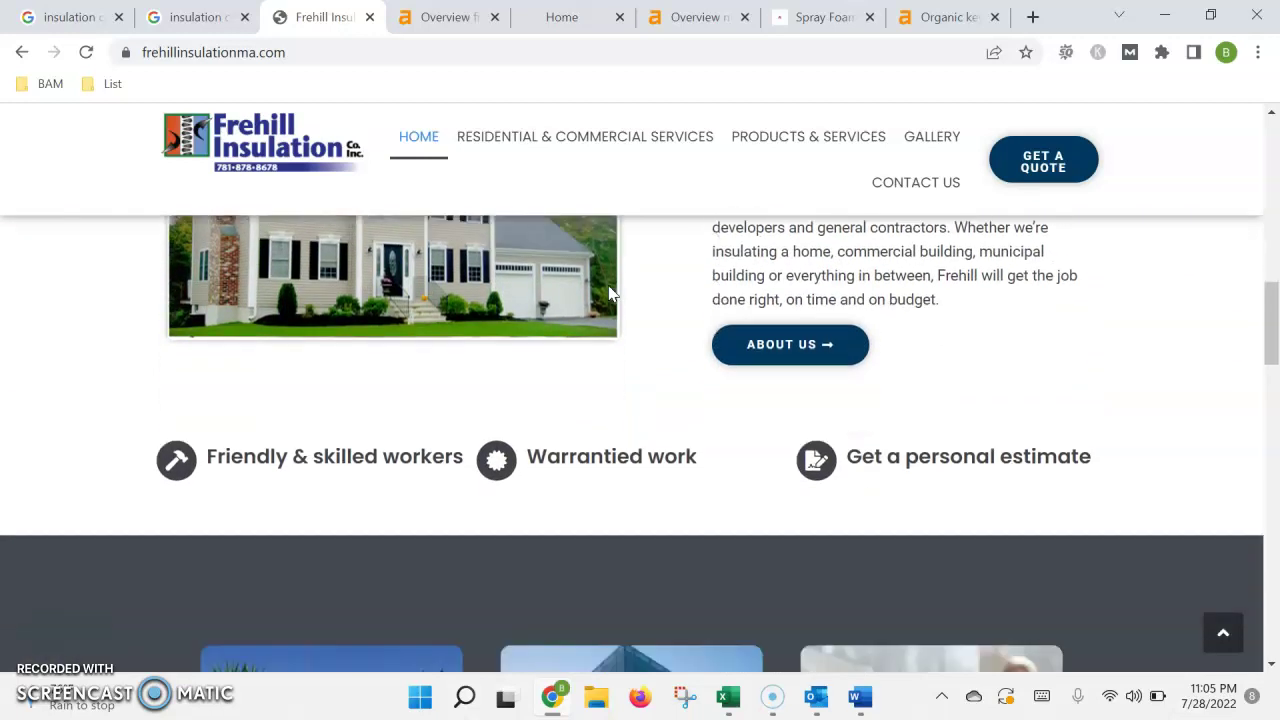